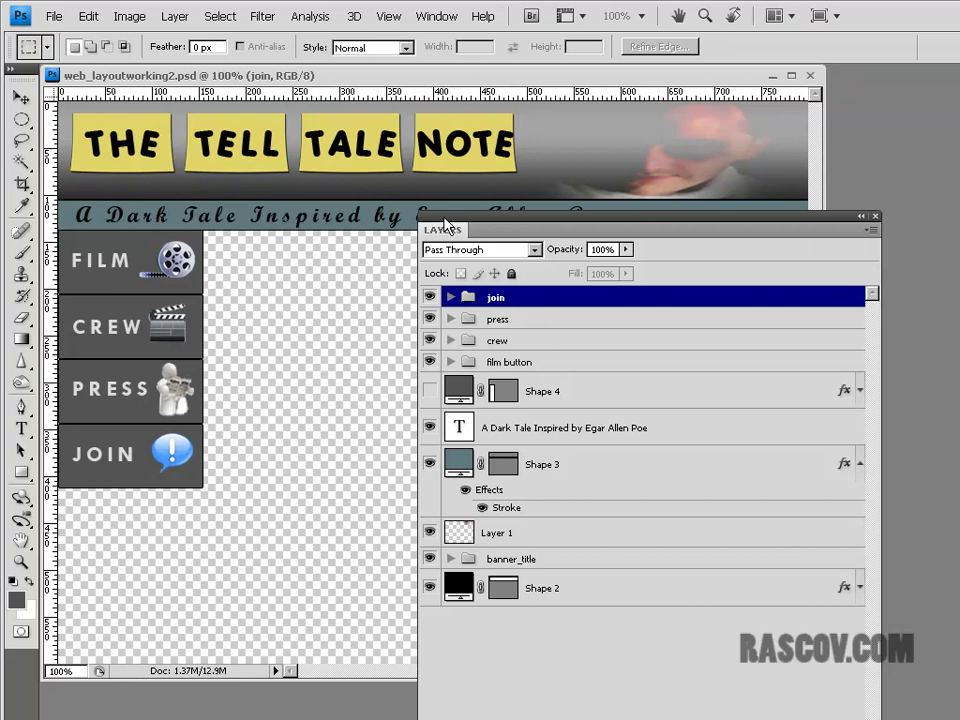
# Step: Move the Layers panel left over the layout canvas and open the File menu
pyautogui.moveTo(505, 220); pyautogui.dragTo(284, 118)
pyautogui.click(54, 16)
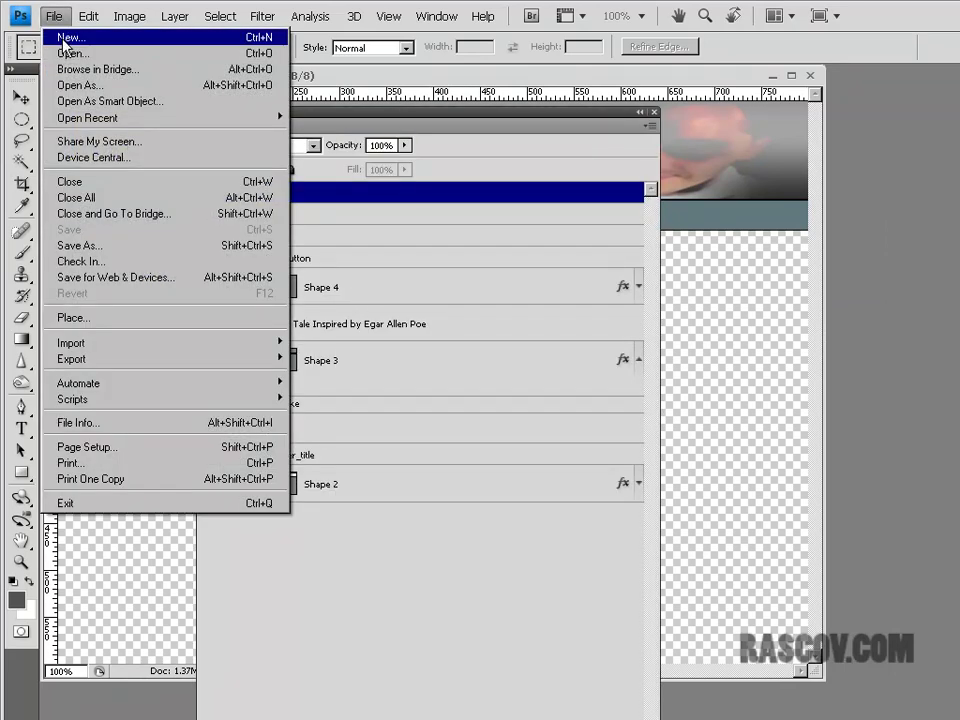
# Step: Choose File > New to begin a new Photoshop document
pyautogui.click(66, 40)
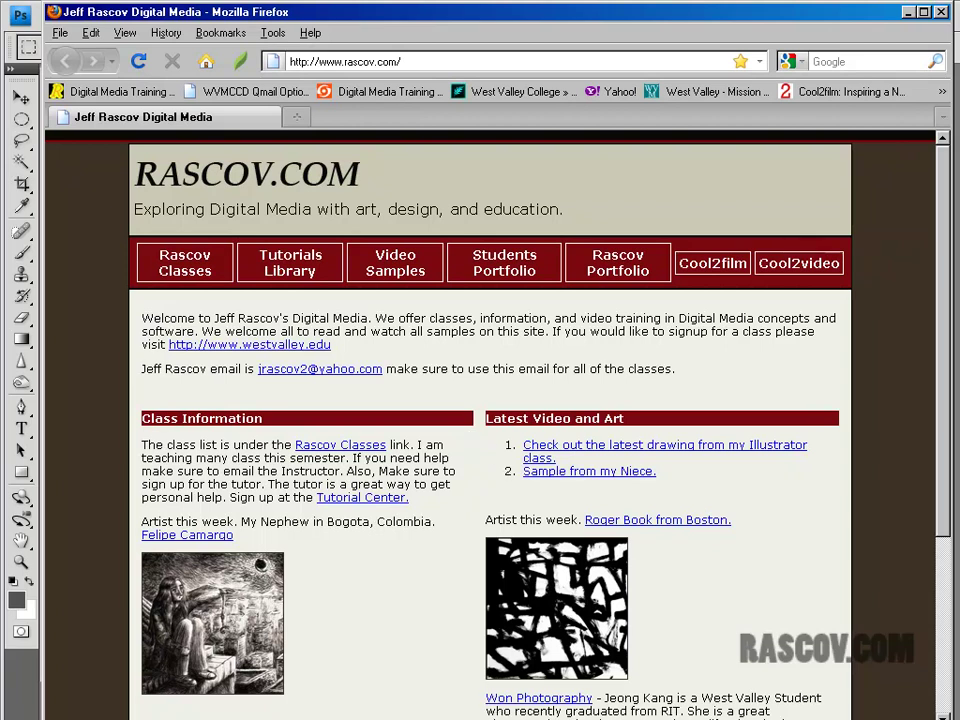
# Step: Create a Web-preset, transparent 100 × 100 pixel document at 72 pixels/inch
pyautogui.hotkey('alt', 'Tab')
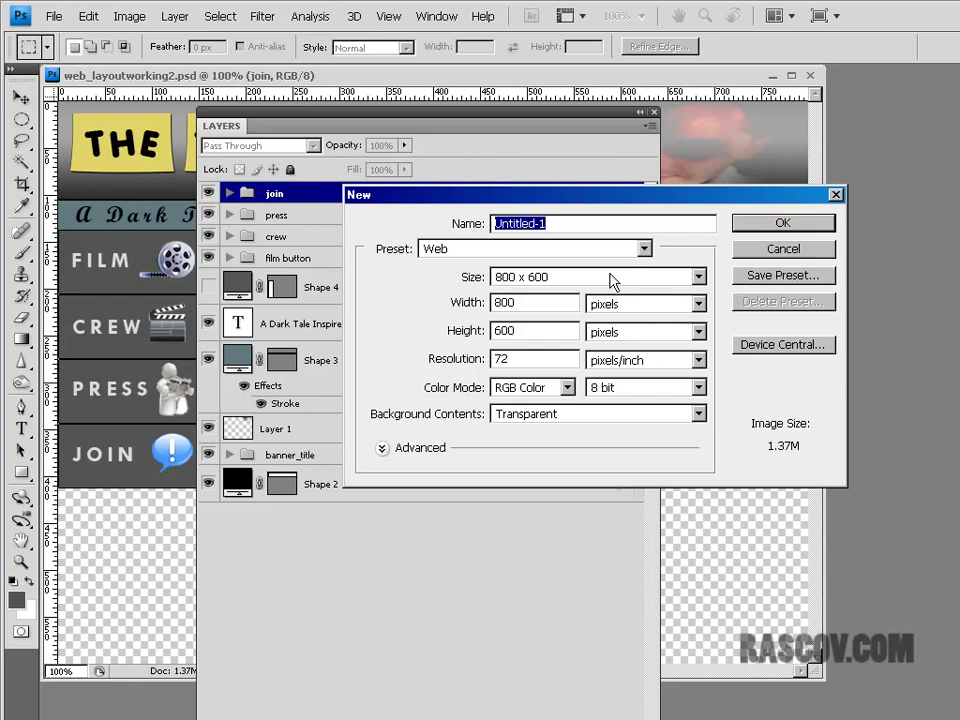
pyautogui.click(645, 249)
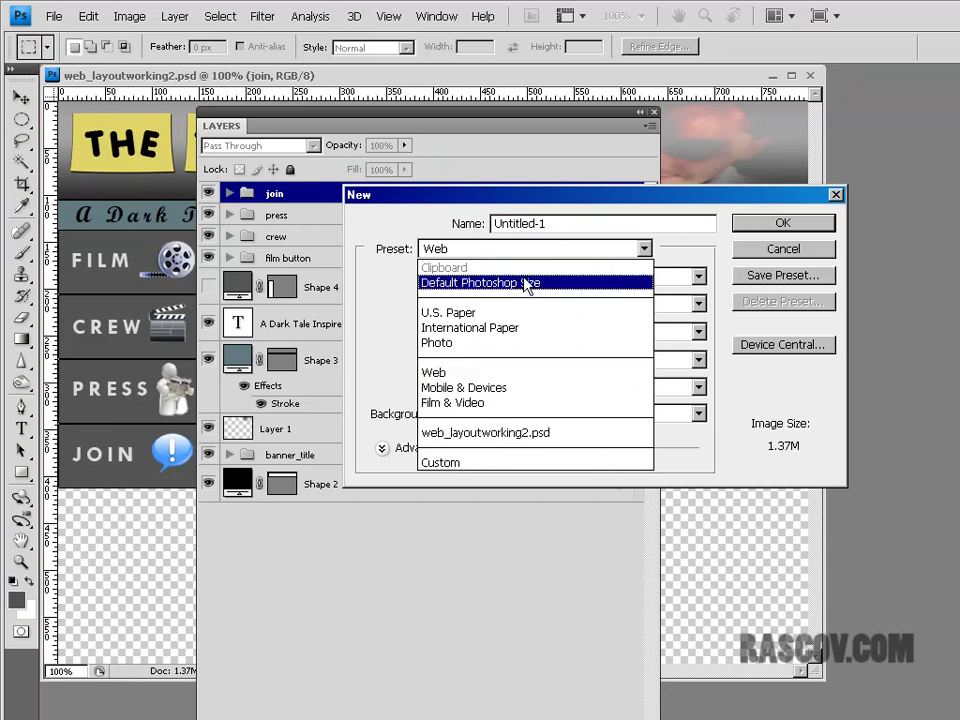
pyautogui.click(471, 376)
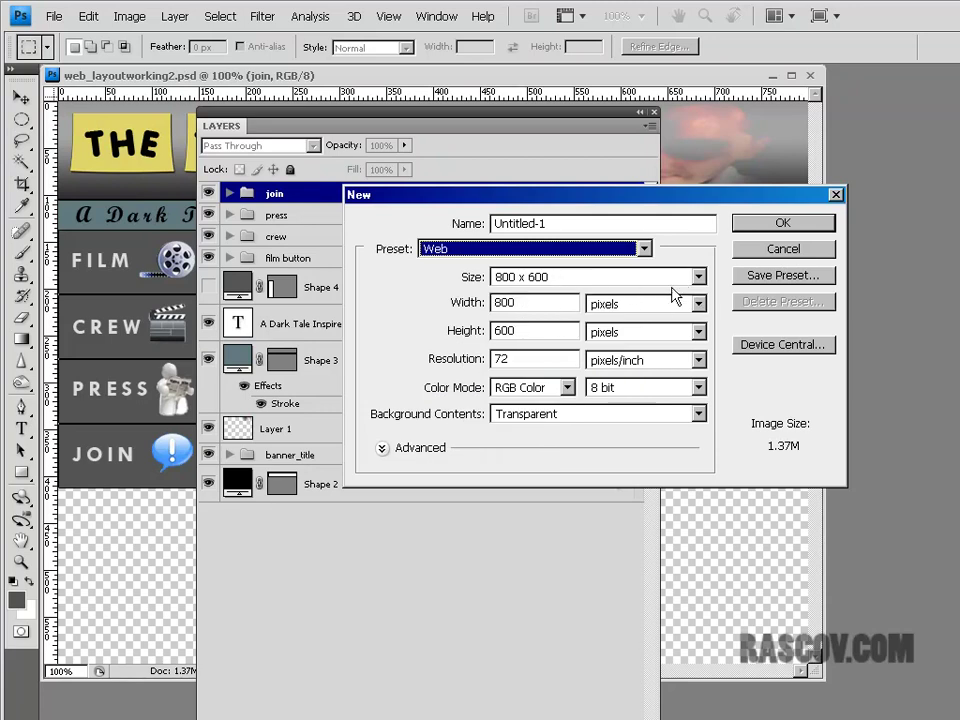
pyautogui.click(698, 277)
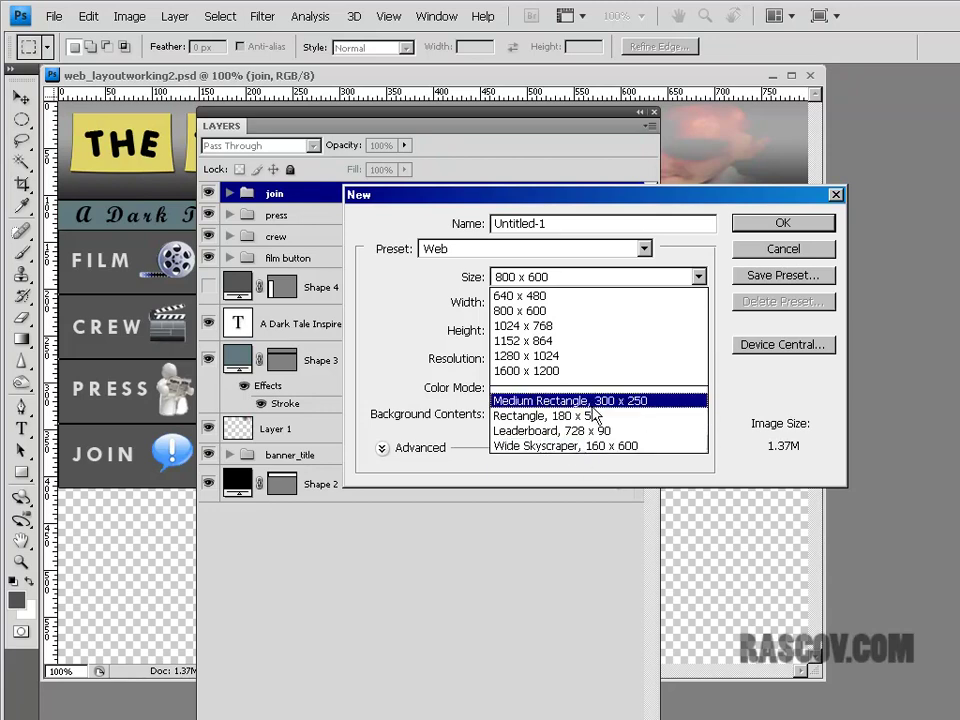
pyautogui.press('Escape')
pyautogui.press('Tab')
pyautogui.write('100')
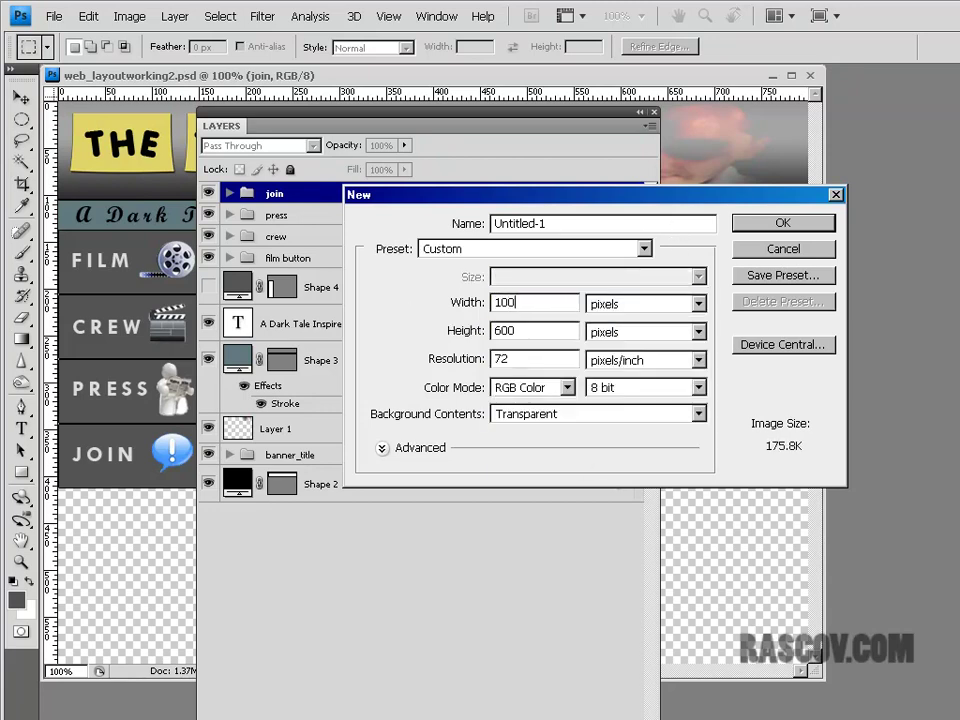
pyautogui.press('Tab')
pyautogui.write('100')
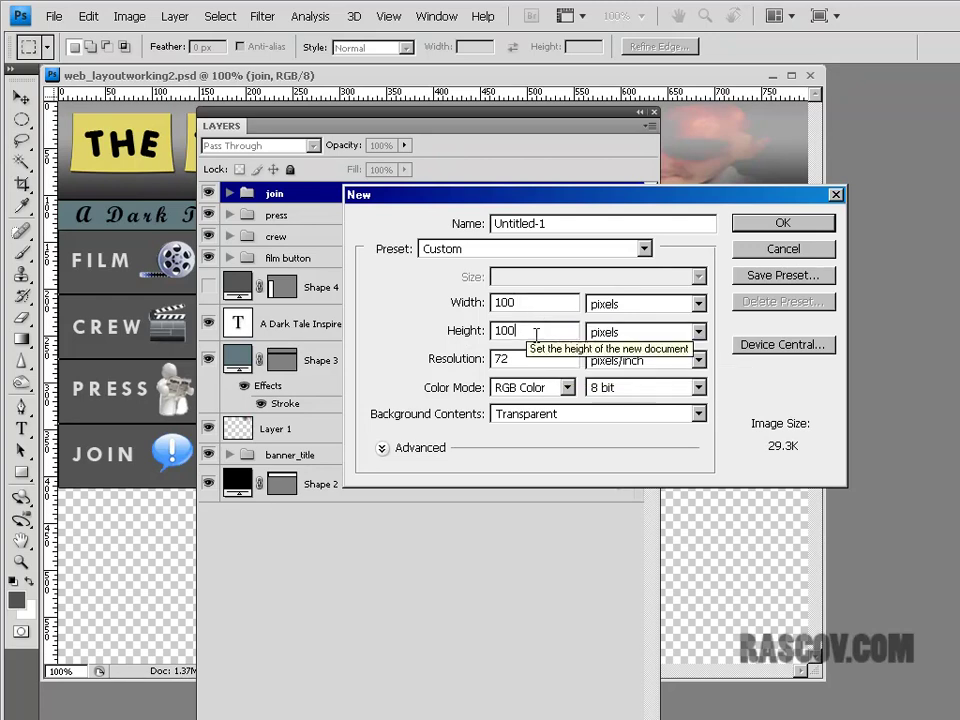
pyautogui.click(455, 360)
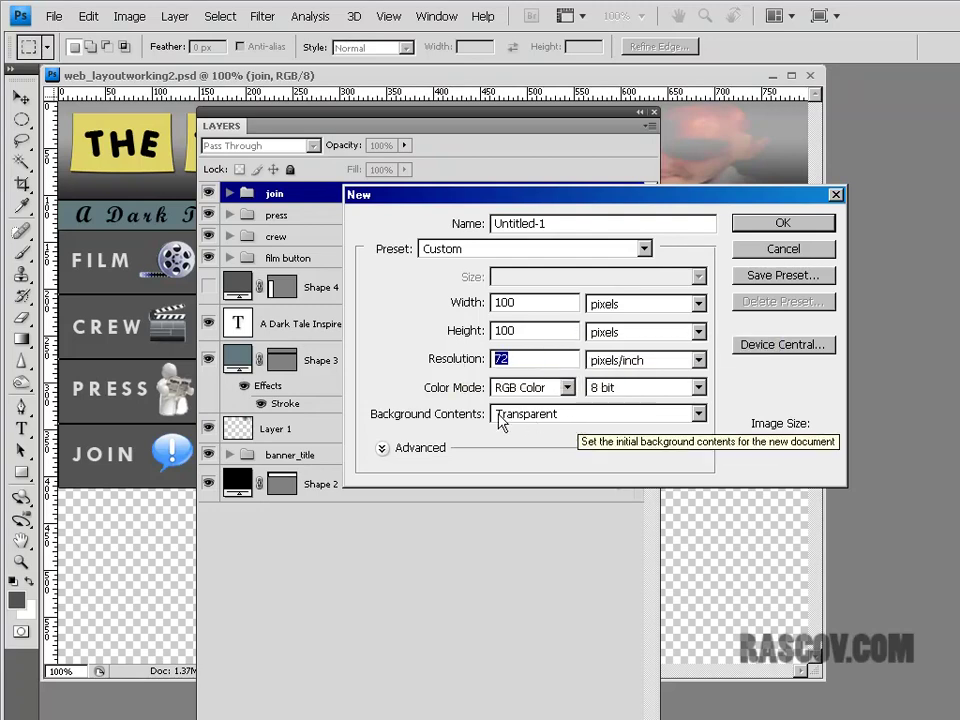
pyautogui.click(796, 226)
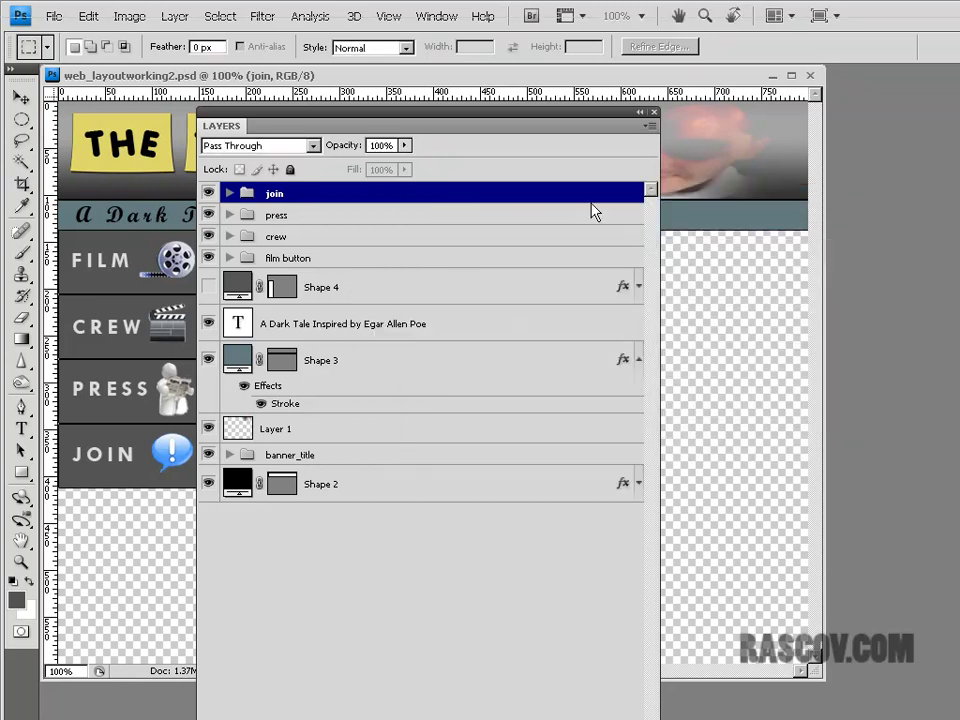
# Step: Enlarge Untitled-1, move the Layers panel beside it, zoom back to 100%, and select the Brush tool
pyautogui.moveTo(335, 340); pyautogui.dragTo(360, 349)
pyautogui.moveTo(270, 121); pyautogui.dragTo(456, 94)
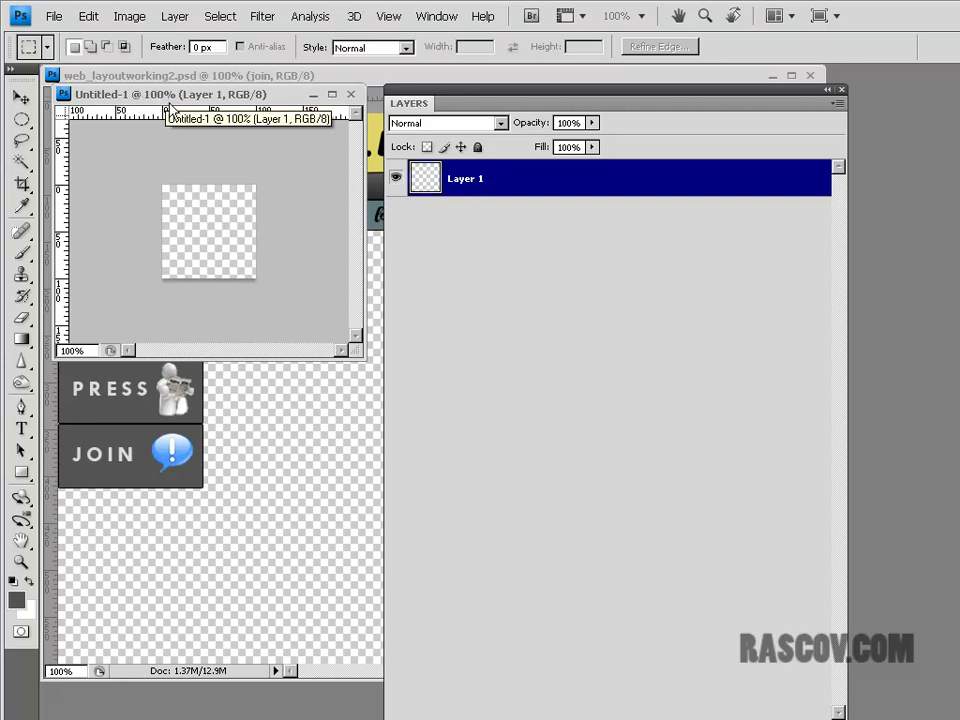
pyautogui.hotkey('ctrl', '+')
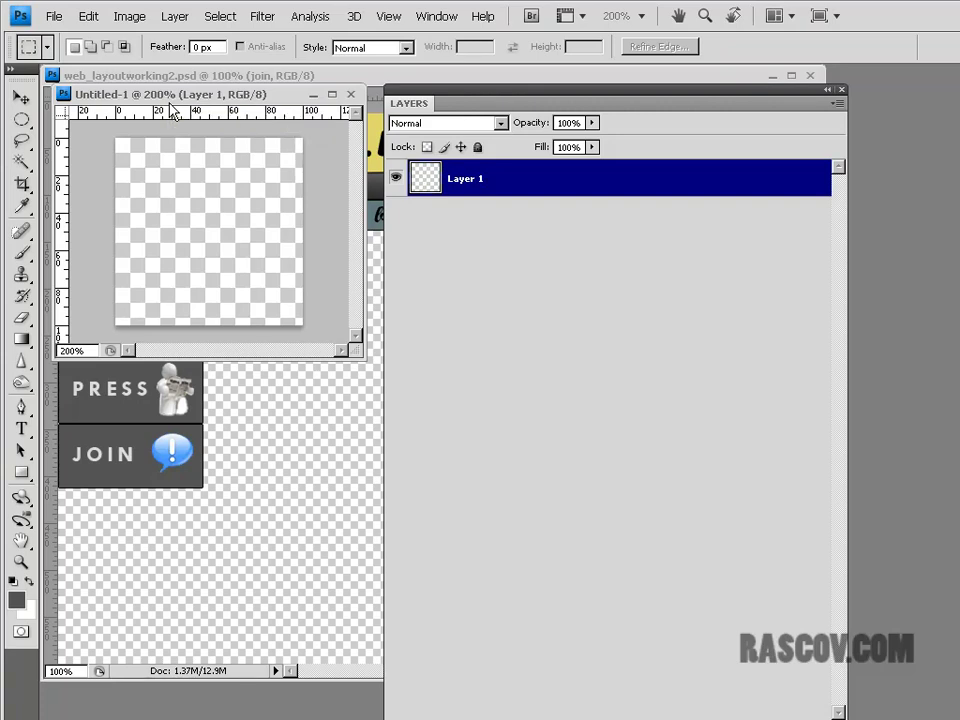
pyautogui.hotkey('ctrl', '-')
pyautogui.hotkey('ctrl', '-')
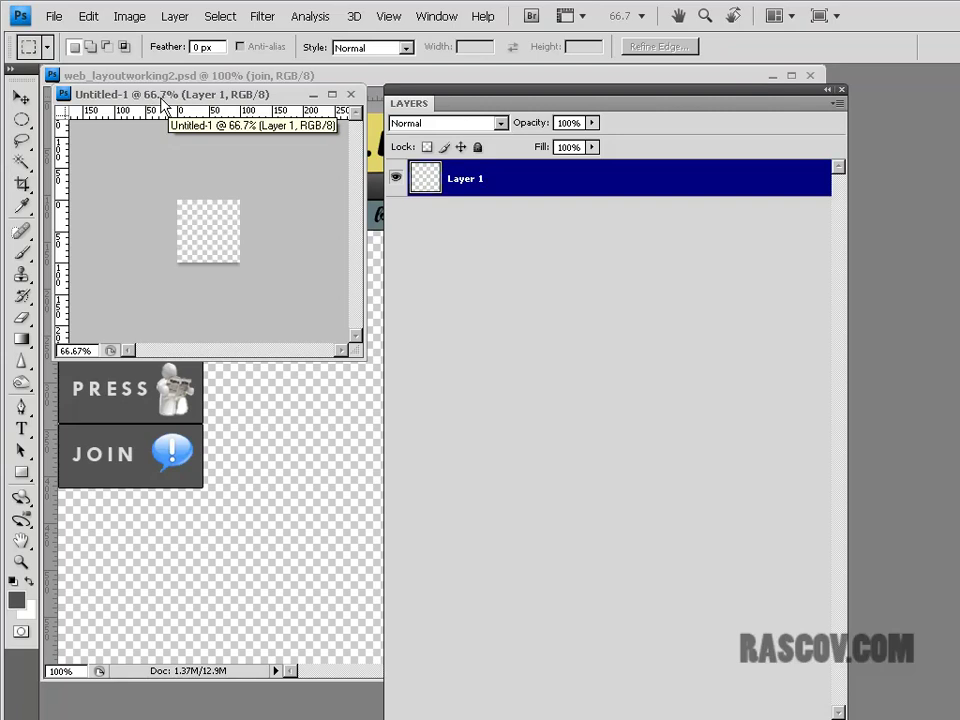
pyautogui.hotkey('ctrl', '1')
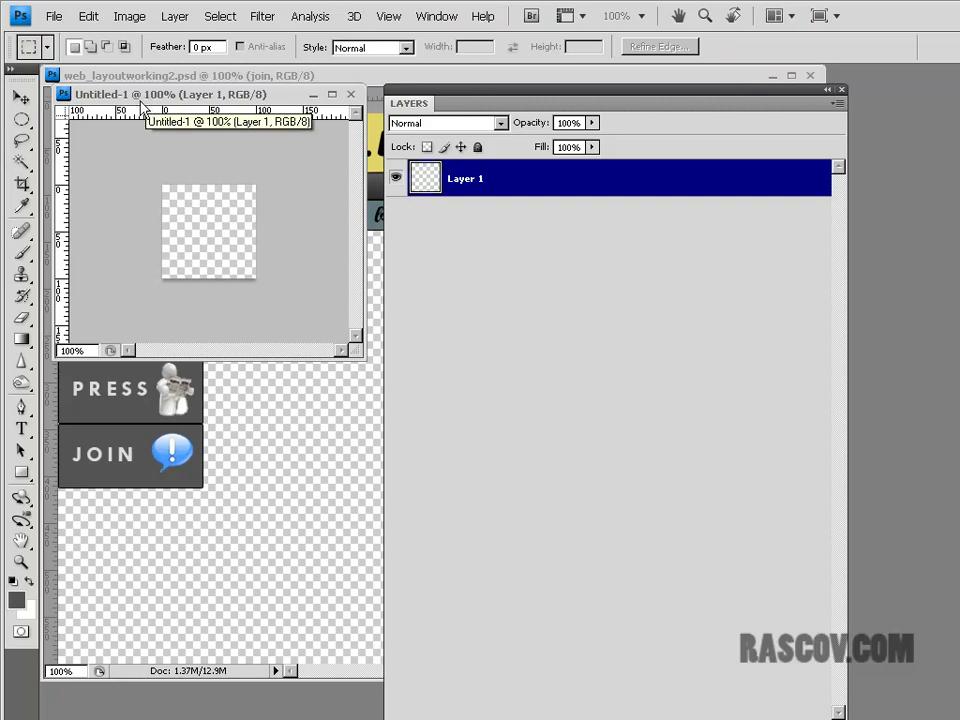
pyautogui.click(25, 256)
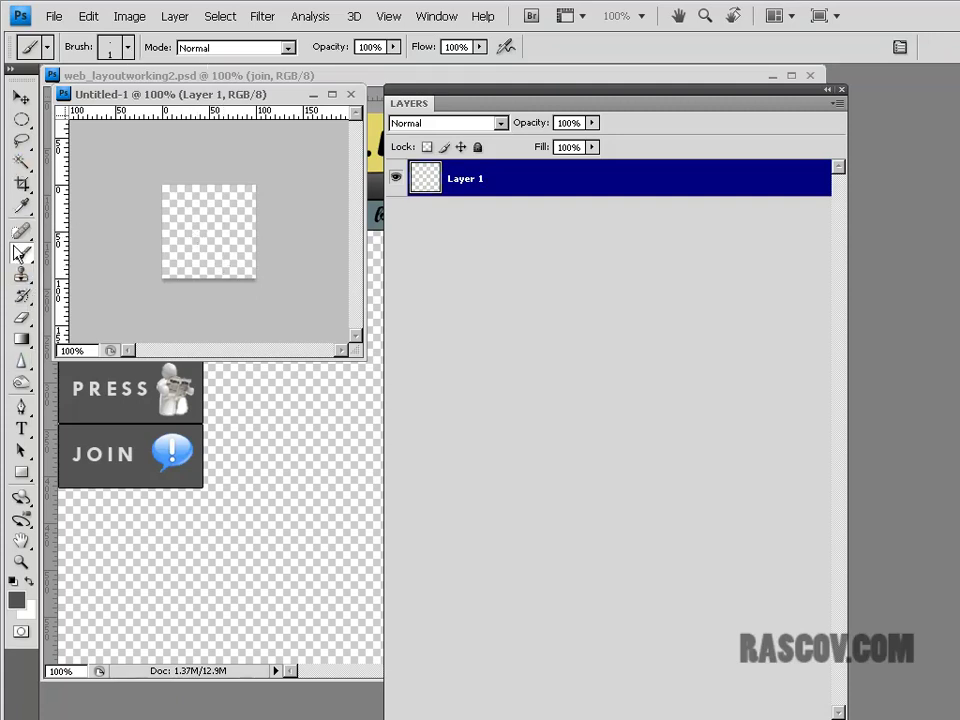
# Step: Pick a 17 px soft brush and bring Untitled-1 in front of the web layout window
pyautogui.click(100, 45)
pyautogui.click(118, 244)
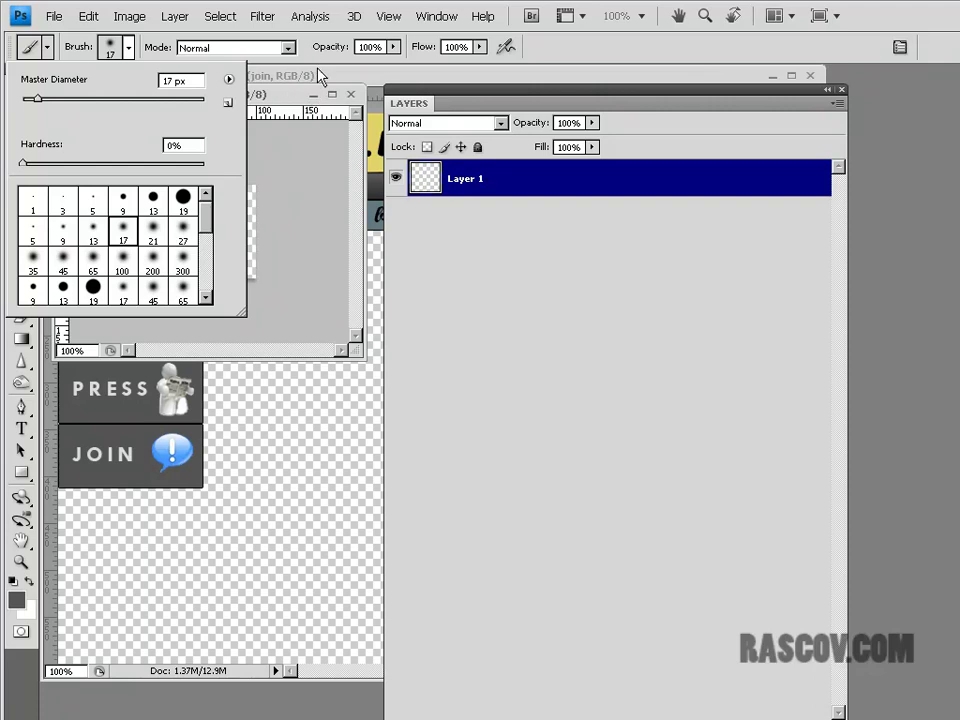
pyautogui.click(242, 55)
pyautogui.click(250, 76)
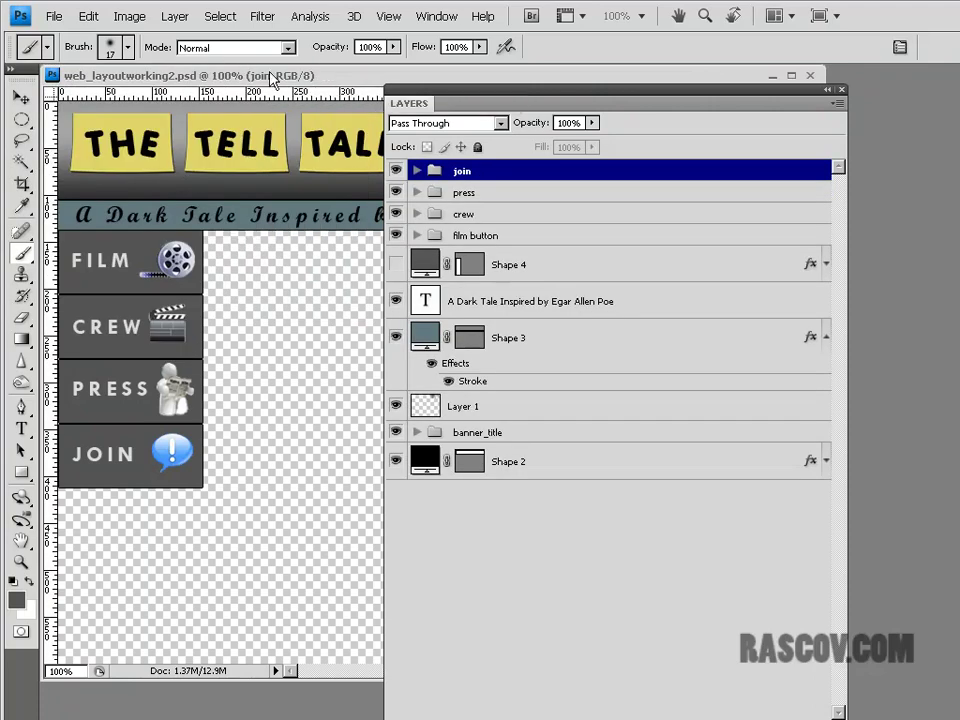
pyautogui.moveTo(250, 80); pyautogui.dragTo(251, 205)
pyautogui.click(252, 94)
pyautogui.moveTo(251, 95); pyautogui.dragTo(251, 79)
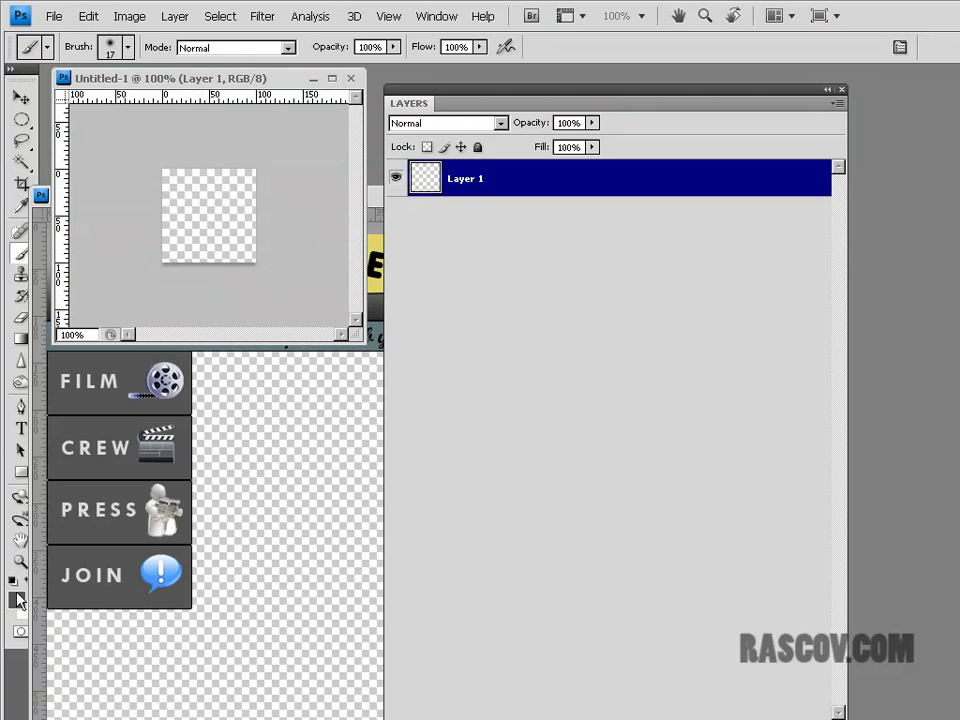
# Step: Paint the skull face strokes in a muted brown-grey foreground colour
pyautogui.click(16, 600)
pyautogui.moveTo(557, 364)
pyautogui.mouseDown()
pyautogui.moveTo(544, 321)
pyautogui.moveTo(609, 317)
pyautogui.moveTo(606, 361)
pyautogui.moveTo(572, 403)
pyautogui.moveTo(592, 386)
pyautogui.mouseUp()
pyautogui.press('Return')
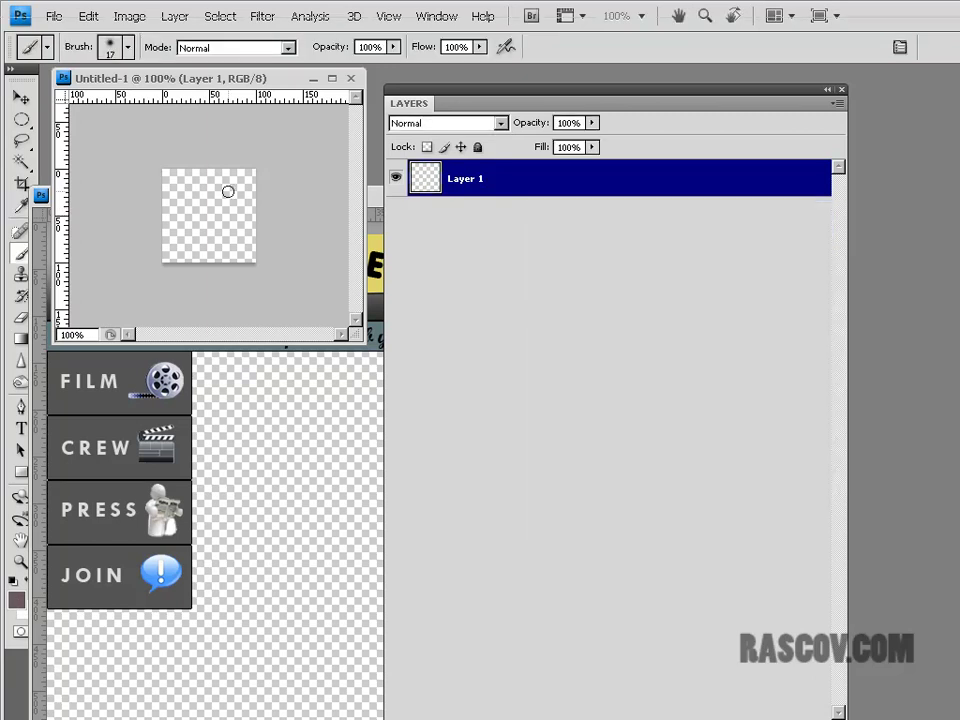
pyautogui.moveTo(216, 189)
pyautogui.mouseDown()
pyautogui.moveTo(172, 211)
pyautogui.moveTo(174, 247)
pyautogui.moveTo(189, 258)
pyautogui.moveTo(189, 241)
pyautogui.moveTo(195, 257)
pyautogui.moveTo(204, 242)
pyautogui.moveTo(206, 256)
pyautogui.moveTo(214, 238)
pyautogui.moveTo(219, 259)
pyautogui.moveTo(243, 236)
pyautogui.moveTo(240, 183)
pyautogui.moveTo(218, 177)
pyautogui.moveTo(196, 193)
pyautogui.moveTo(199, 204)
pyautogui.moveTo(225, 197)
pyautogui.moveTo(233, 208)
pyautogui.moveTo(229, 199)
pyautogui.moveTo(205, 235)
pyautogui.mouseUp()
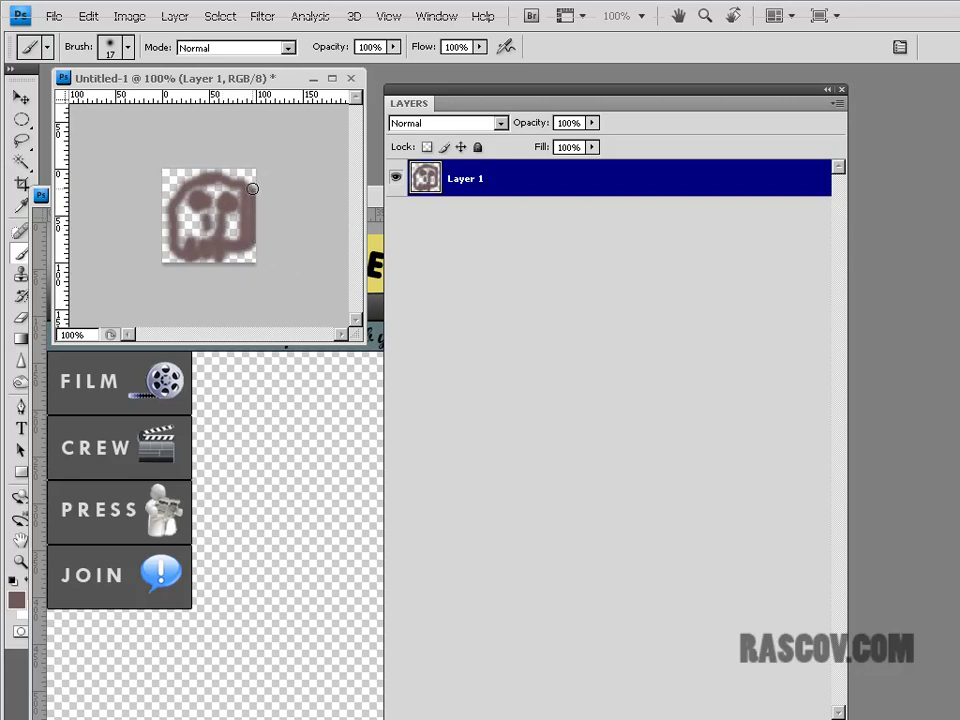
pyautogui.moveTo(186, 181); pyautogui.dragTo(175, 245)
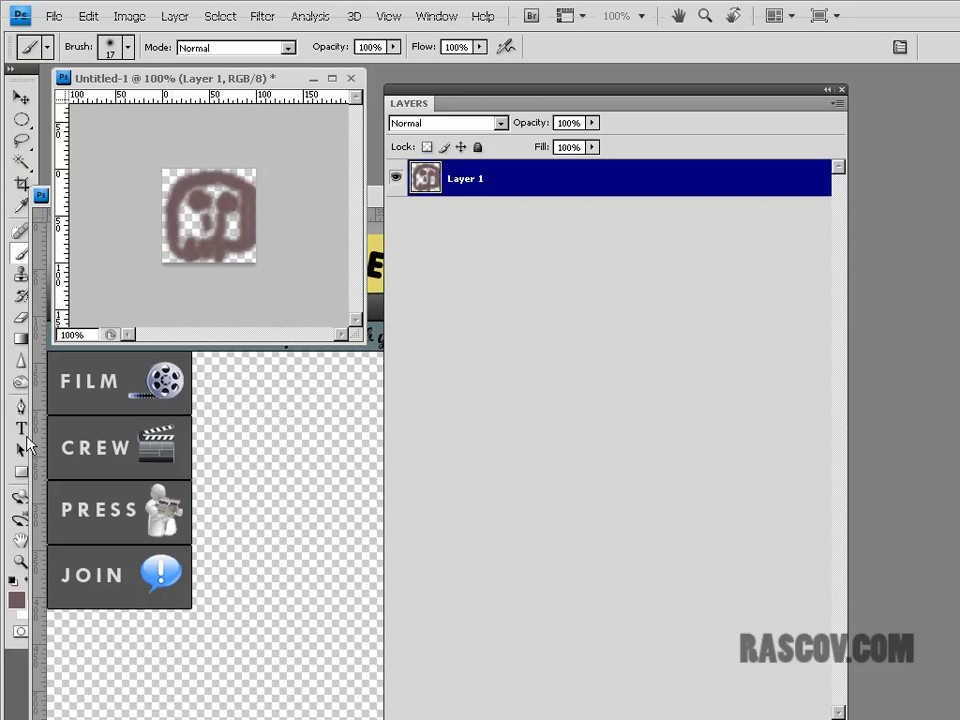
# Step: Switch to a lighter red and a 9 px hard brush, then paint a small mark under the skull
pyautogui.click(16, 599)
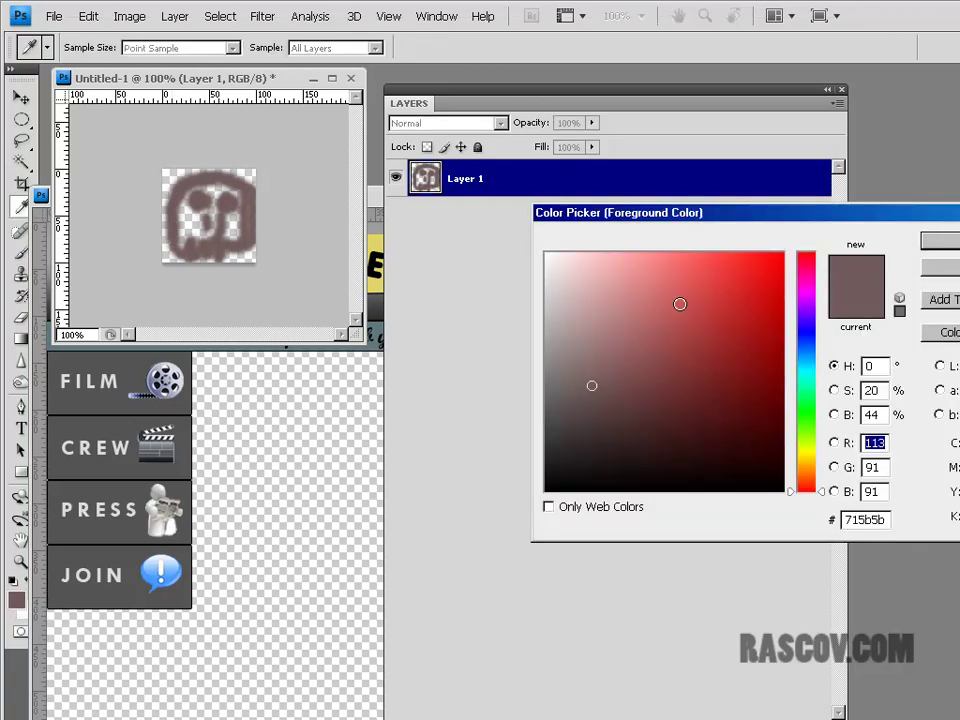
pyautogui.click(676, 300)
pyautogui.press('Return')
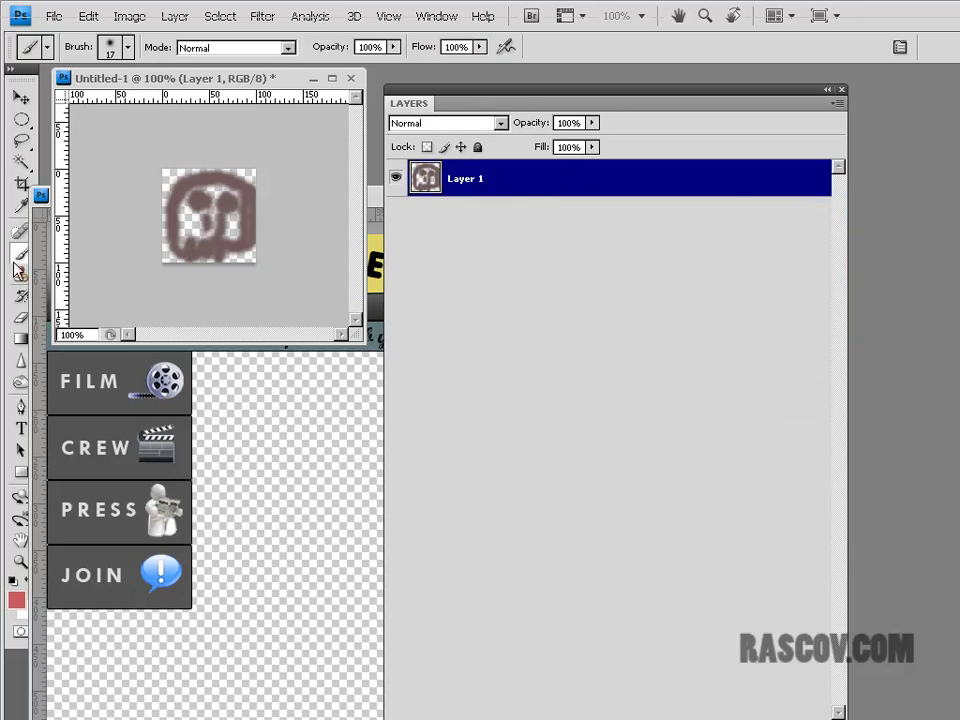
pyautogui.click(108, 48)
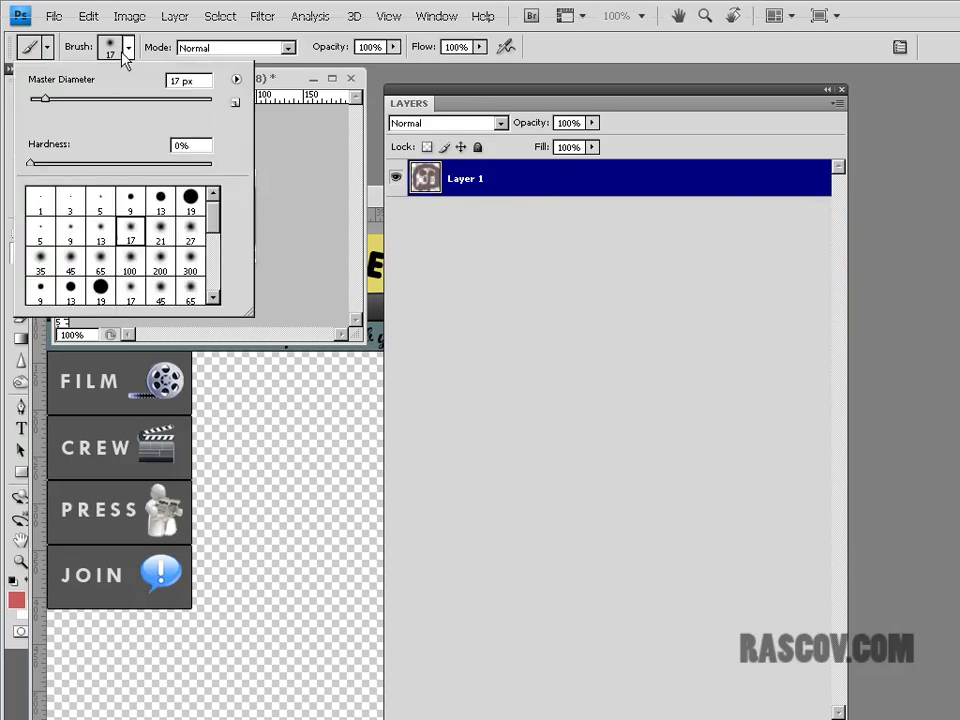
pyautogui.click(131, 204)
pyautogui.click(221, 64)
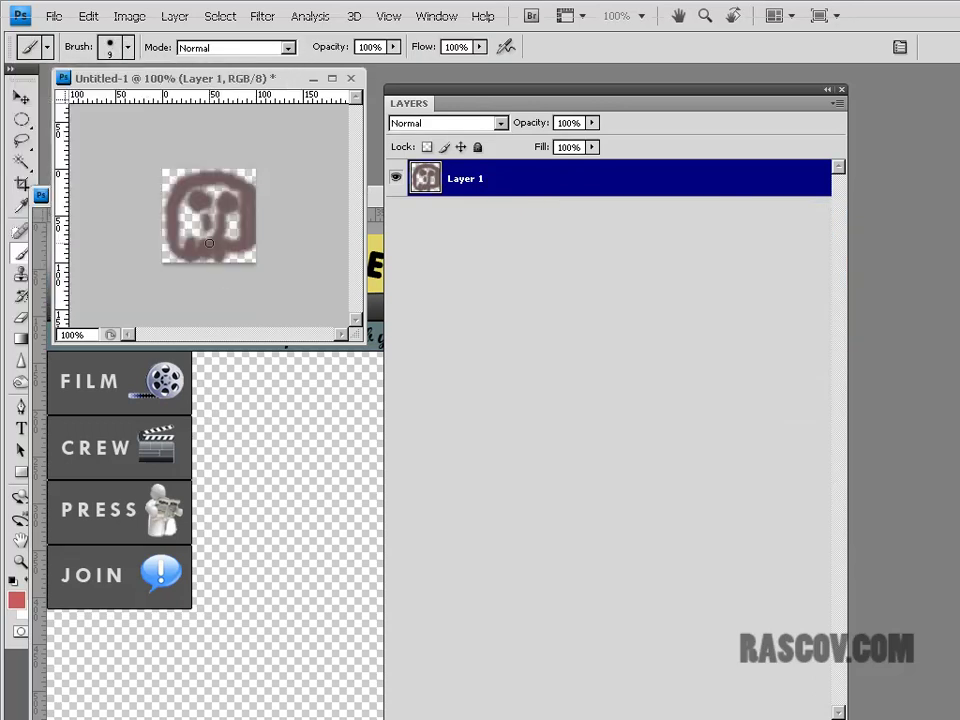
pyautogui.moveTo(195, 248); pyautogui.dragTo(229, 247)
pyautogui.click(55, 17)
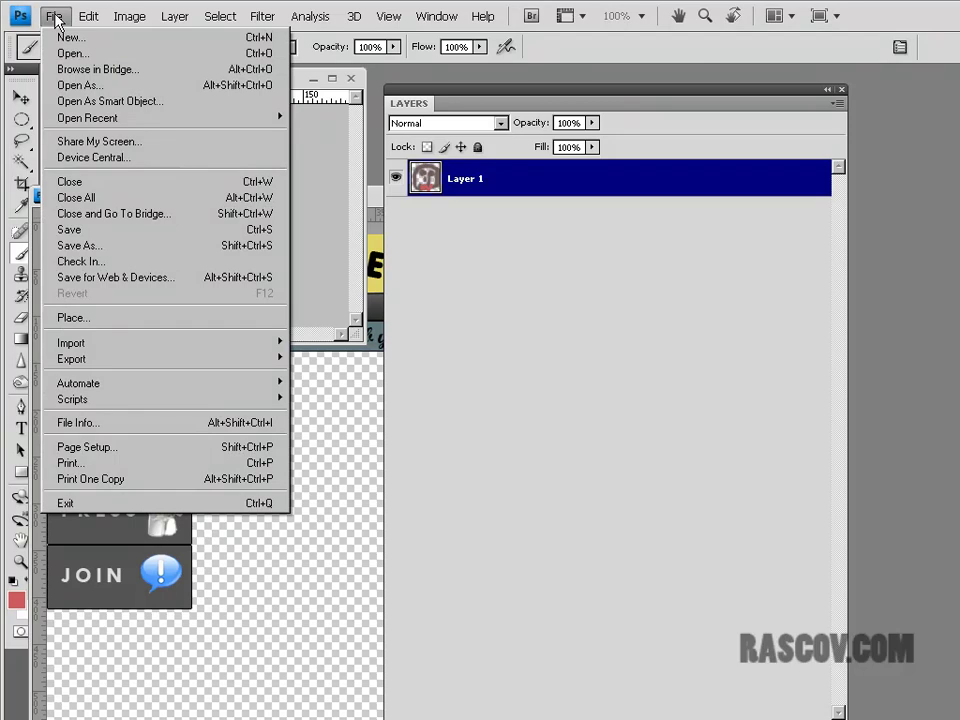
# Step: In Save for Web & Devices, set GIF, 32 colours, Transparency off and a White matte, previewing at 400%
pyautogui.click(122, 277)
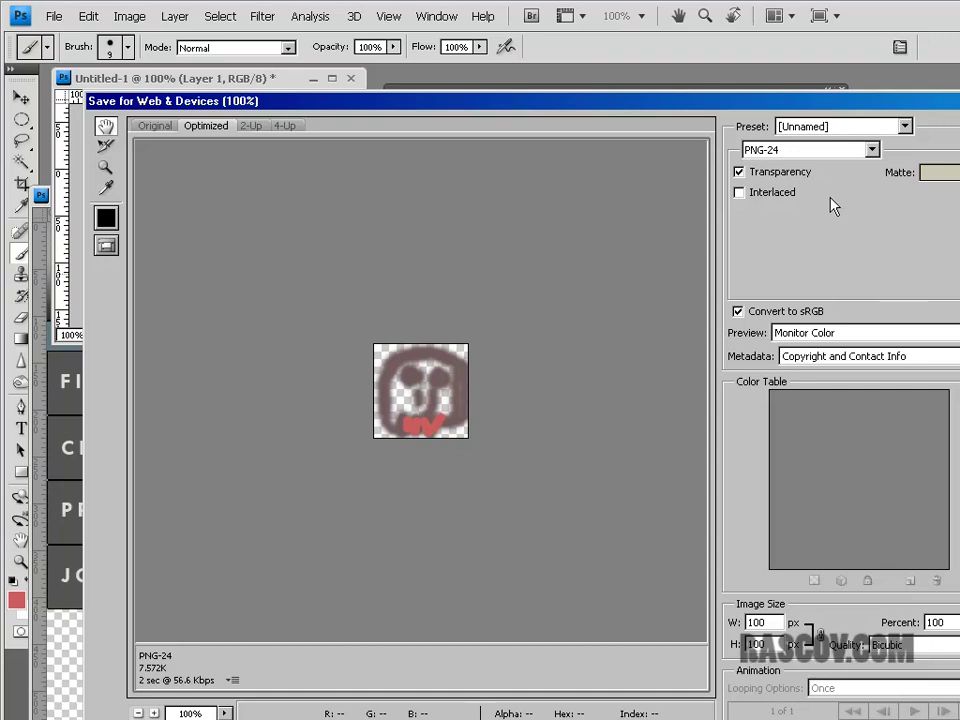
pyautogui.click(872, 150)
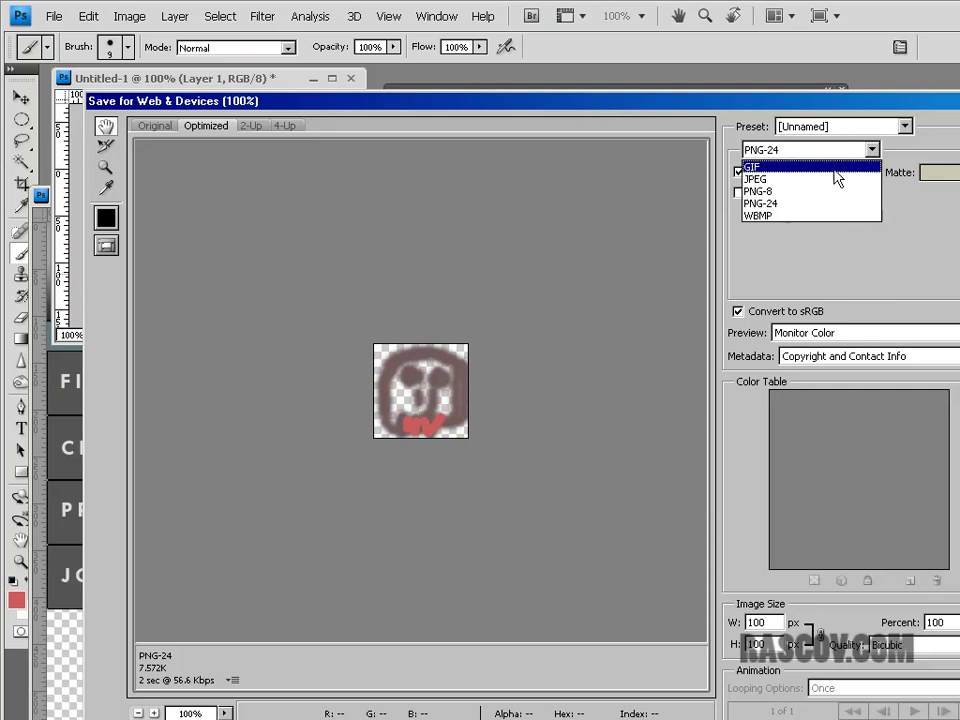
pyautogui.click(834, 172)
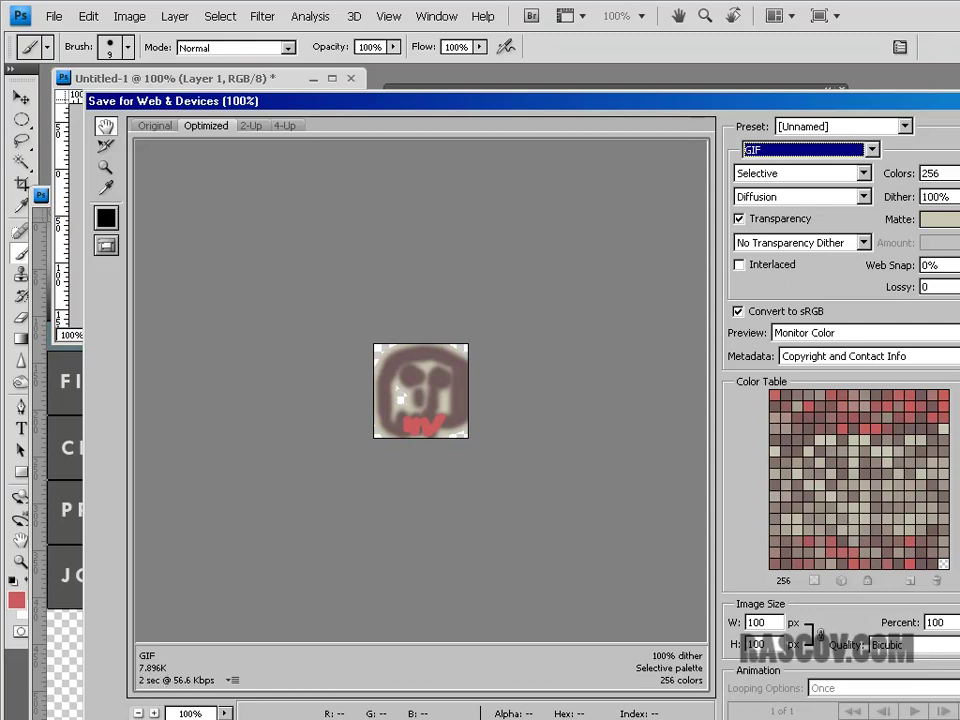
pyautogui.click(955, 173)
pyautogui.click(945, 250)
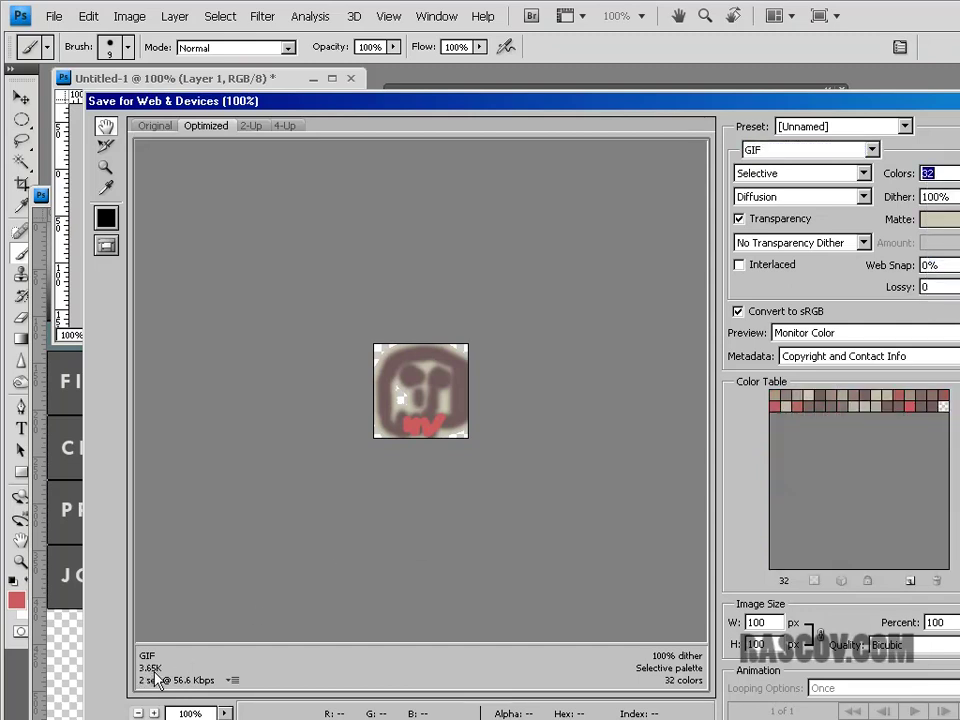
pyautogui.hotkey('ctrl', '+')
pyautogui.hotkey('ctrl', '+')
pyautogui.hotkey('ctrl', '+')
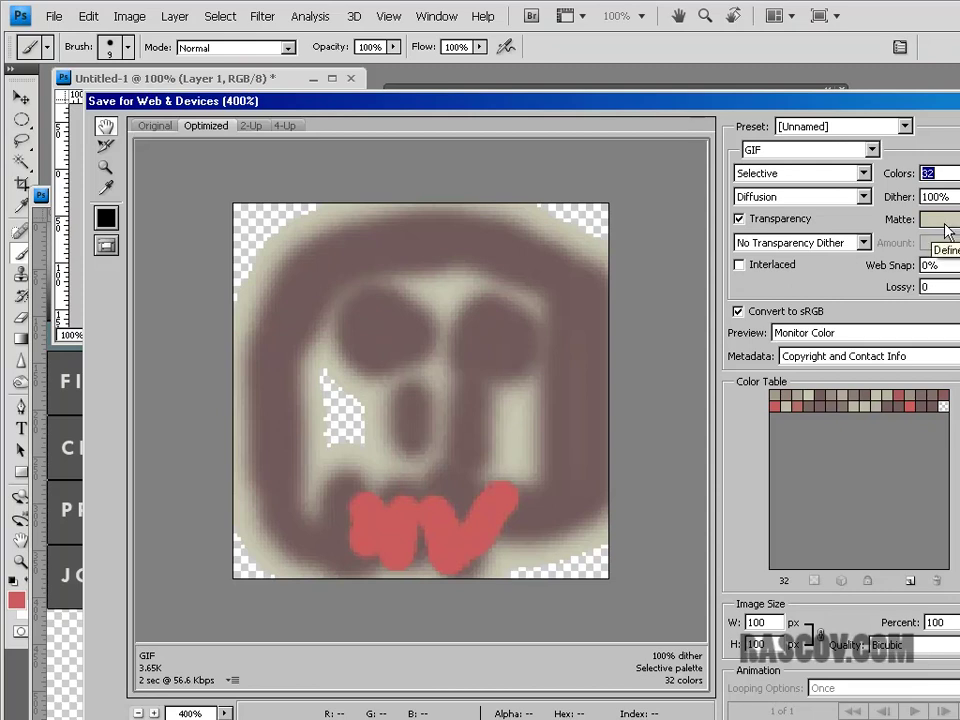
pyautogui.click(739, 219)
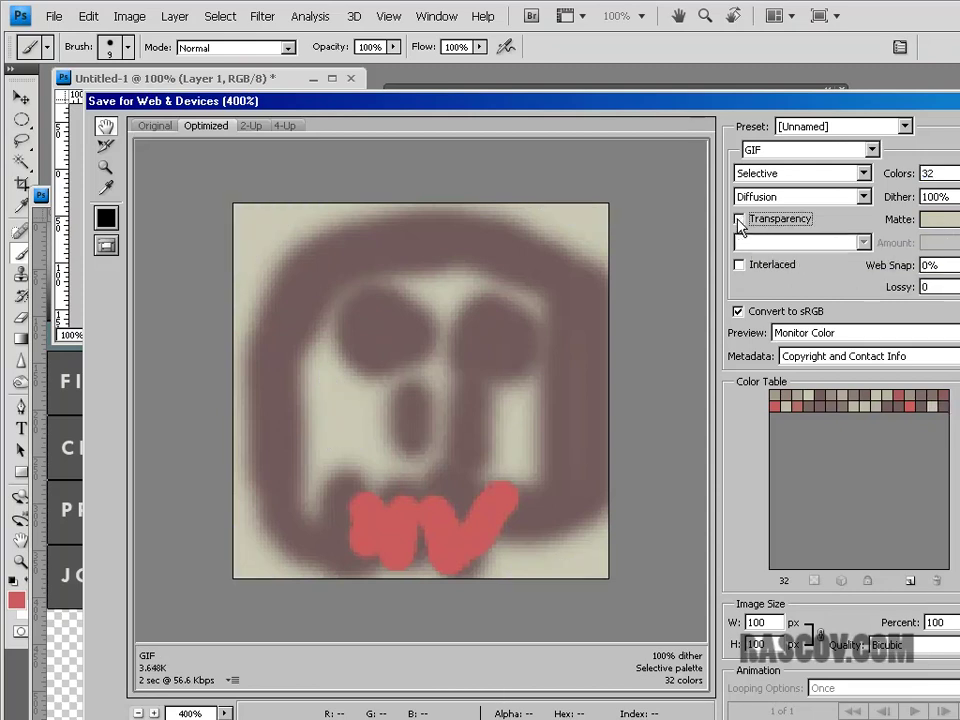
pyautogui.click(942, 219)
pyautogui.click(946, 310)
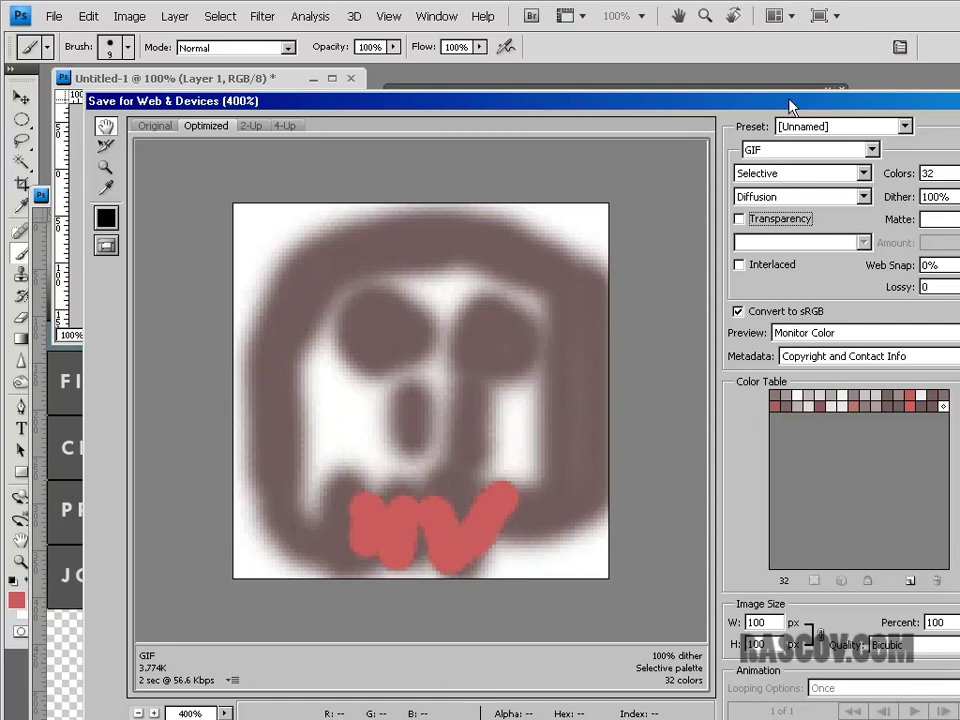
pyautogui.moveTo(755, 105); pyautogui.dragTo(737, 37)
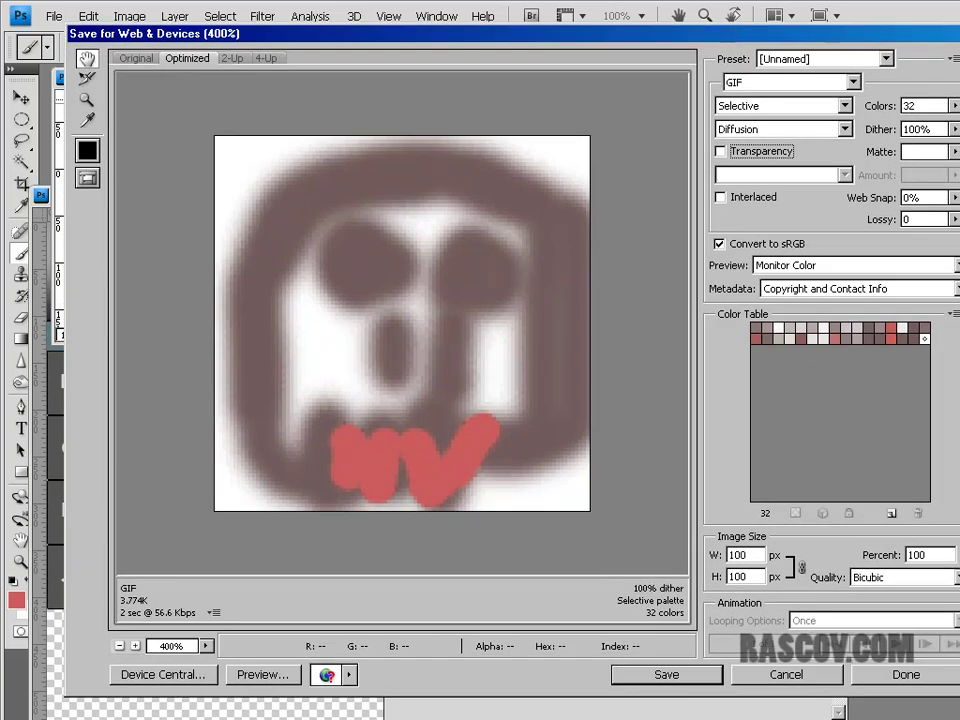
# Step: Save the tile as backgroundex1.gif in the tell_tale_note folder on Local Disk (C:)
pyautogui.click(677, 677)
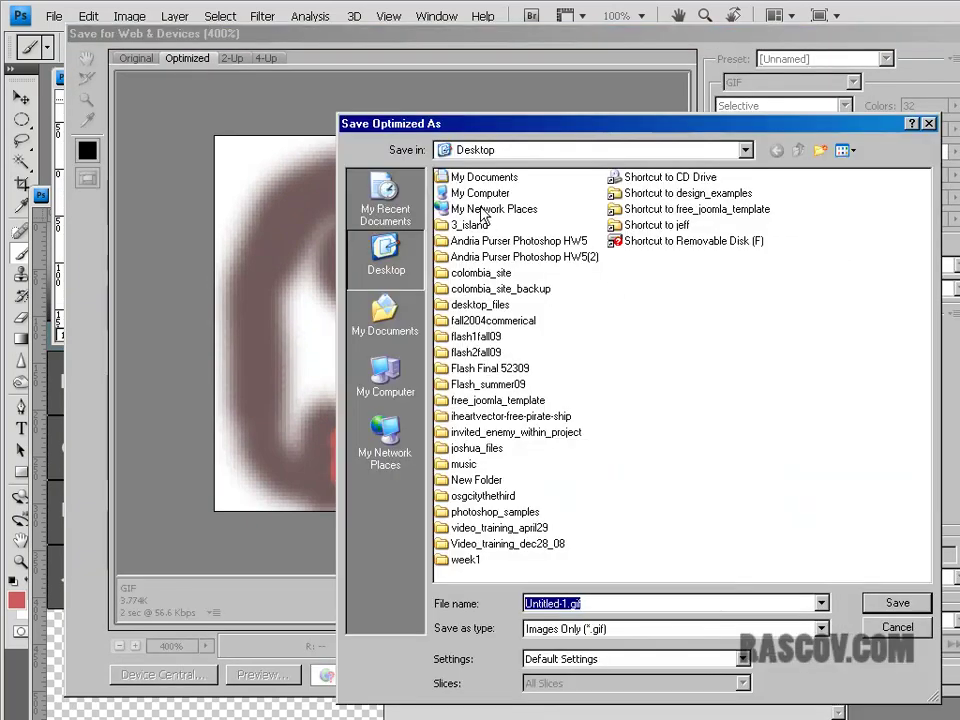
pyautogui.doubleClick(478, 192)
pyautogui.doubleClick(478, 178)
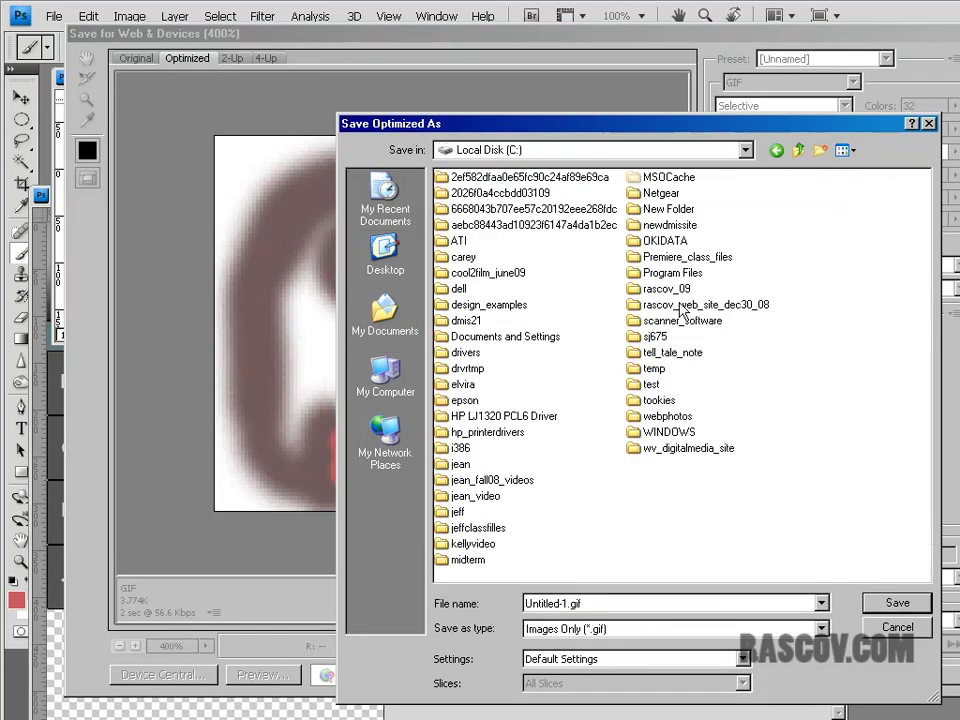
pyautogui.doubleClick(668, 352)
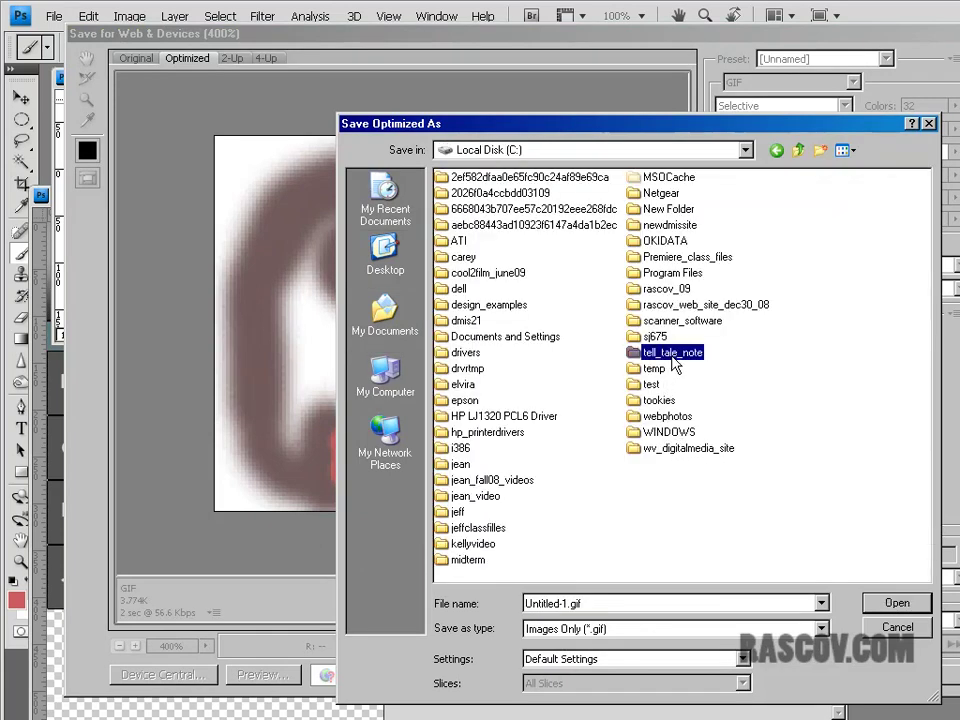
pyautogui.doubleClick(572, 603)
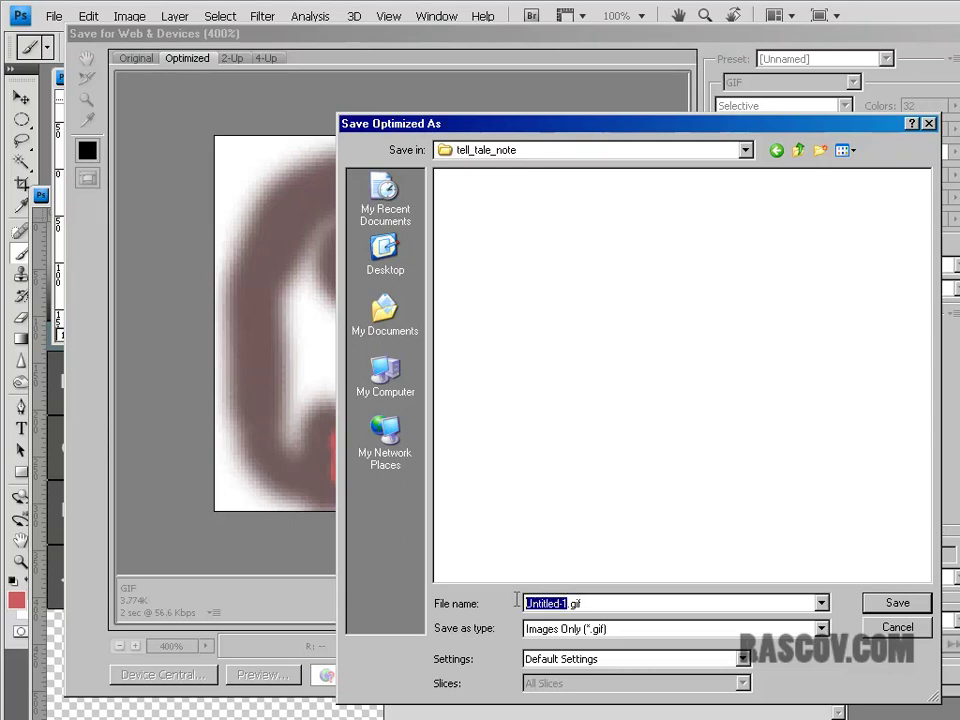
pyautogui.write('backgrounde')
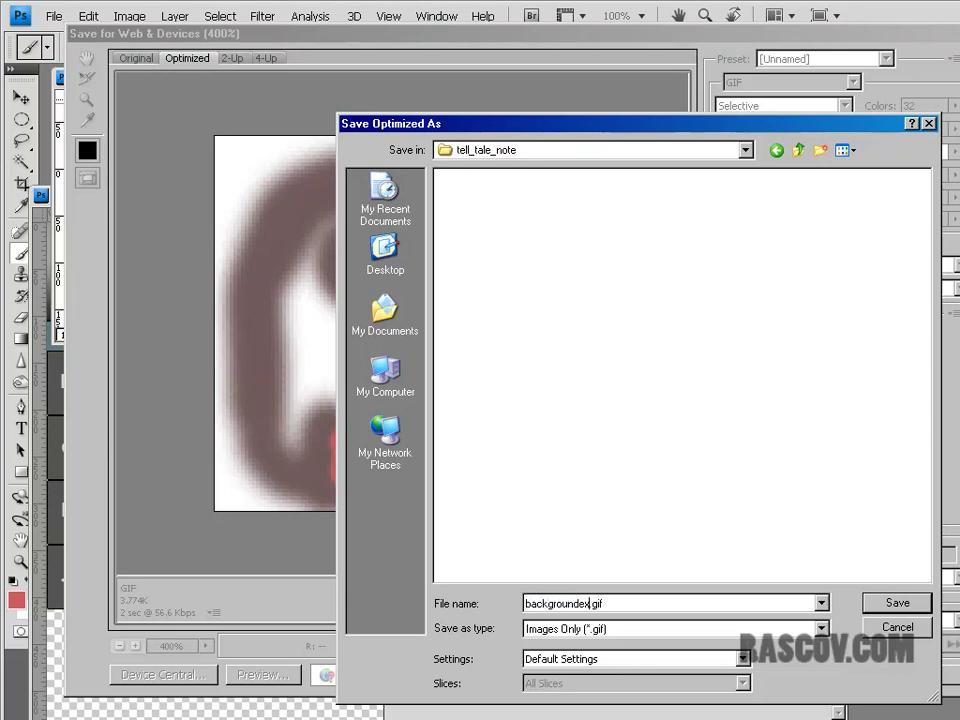
pyautogui.write('x1')
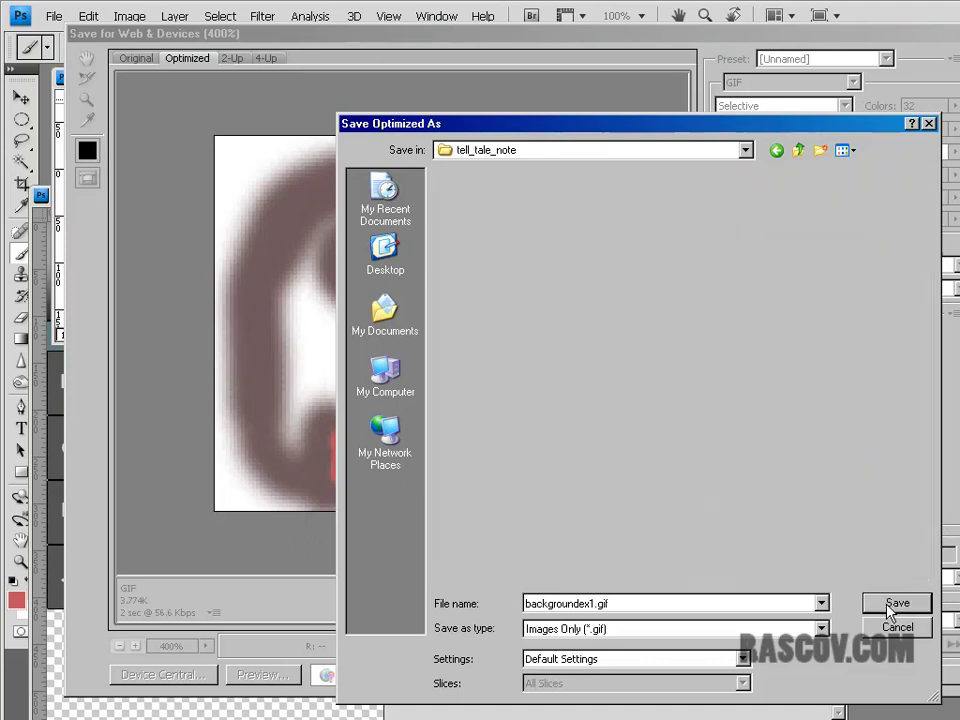
pyautogui.click(892, 602)
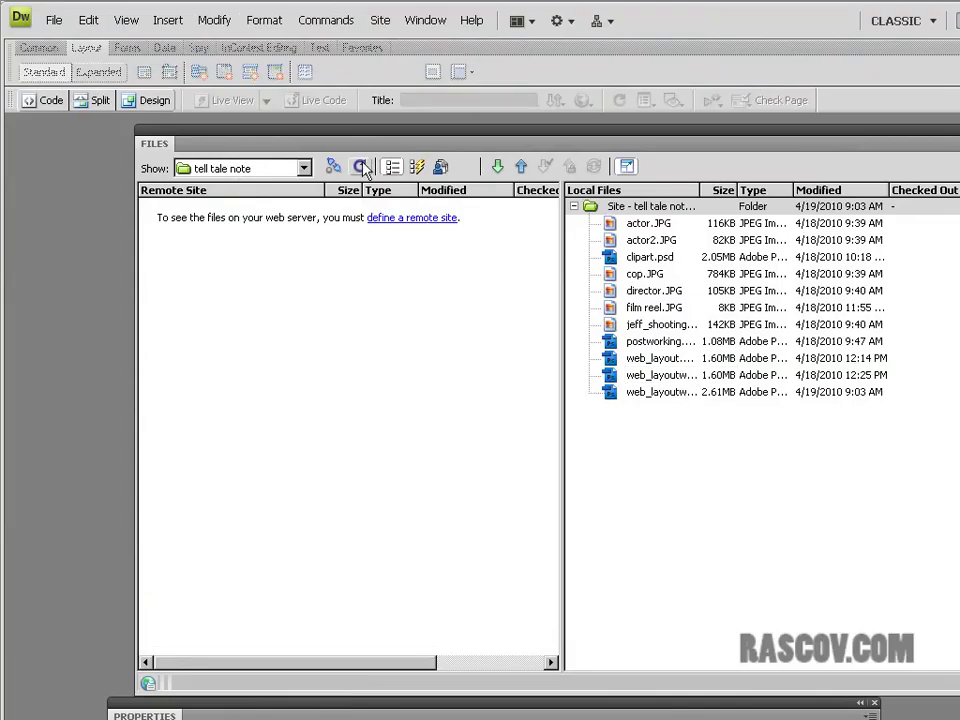
# Step: Drag Dreamweaver's Files panel lower so the tell tale note site files stay visible
pyautogui.moveTo(377, 143); pyautogui.dragTo(358, 296)
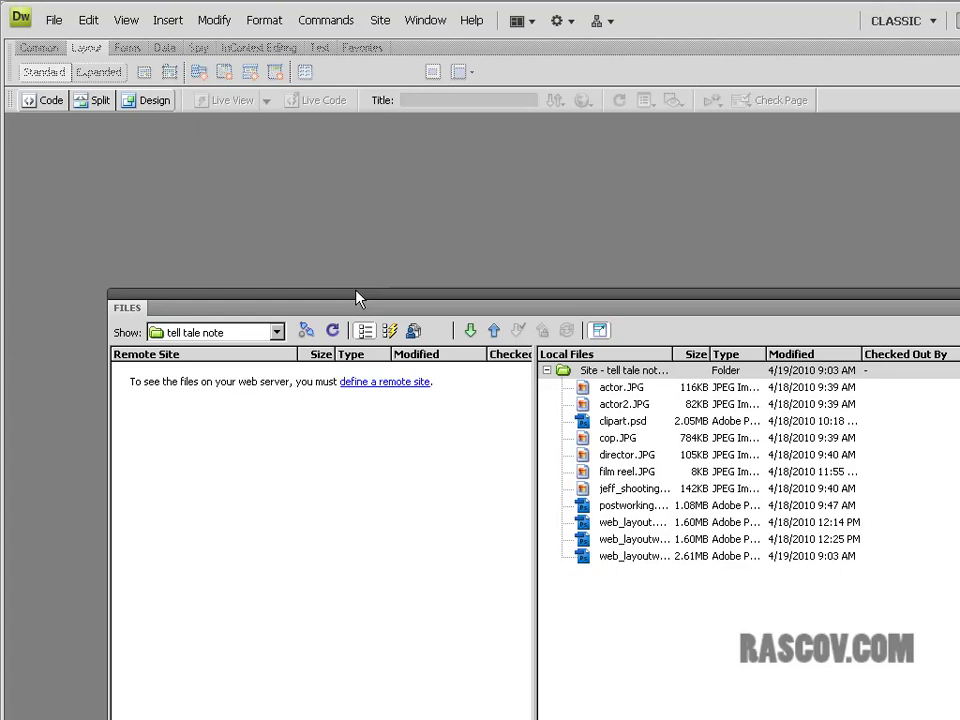
# Step: Create a new Blank Page of type HTML with layout <none>
pyautogui.click(57, 20)
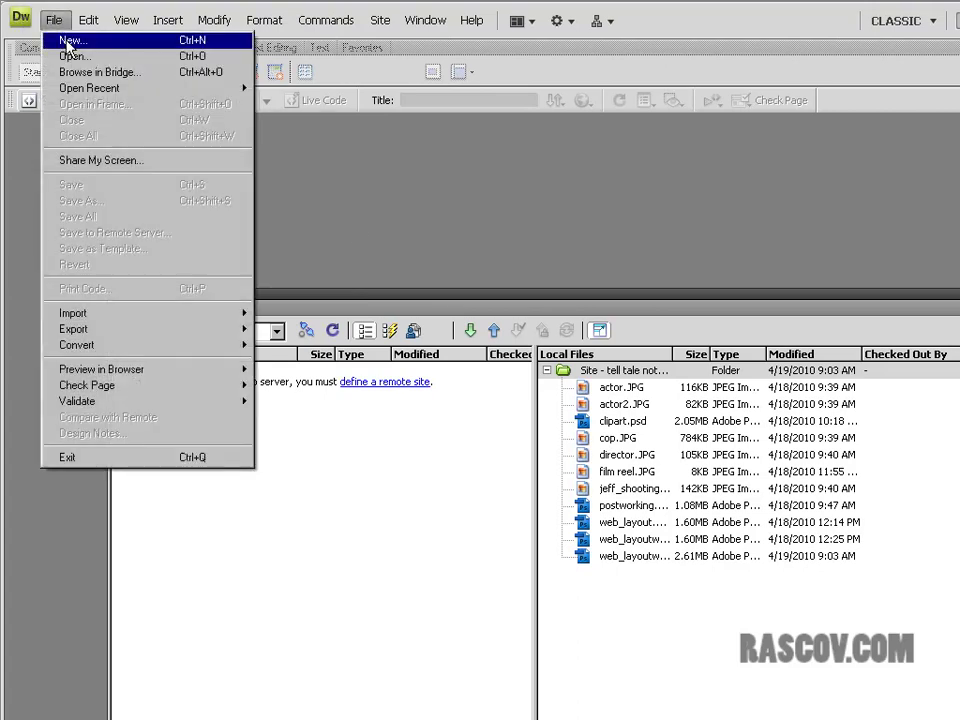
pyautogui.click(68, 42)
pyautogui.moveTo(510, 258); pyautogui.dragTo(446, 176)
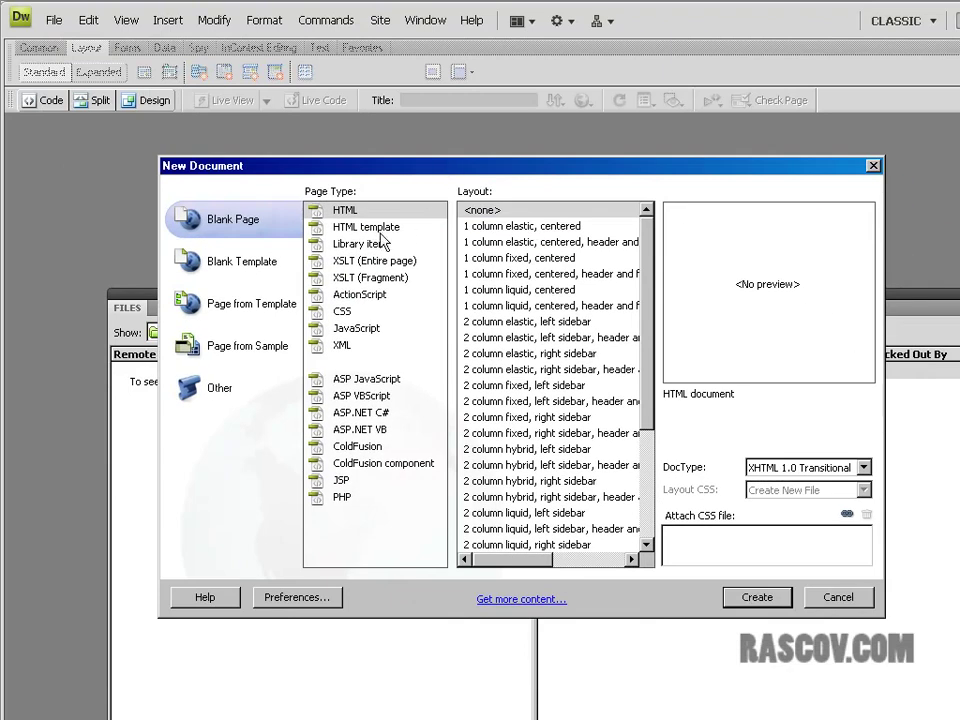
pyautogui.click(482, 210)
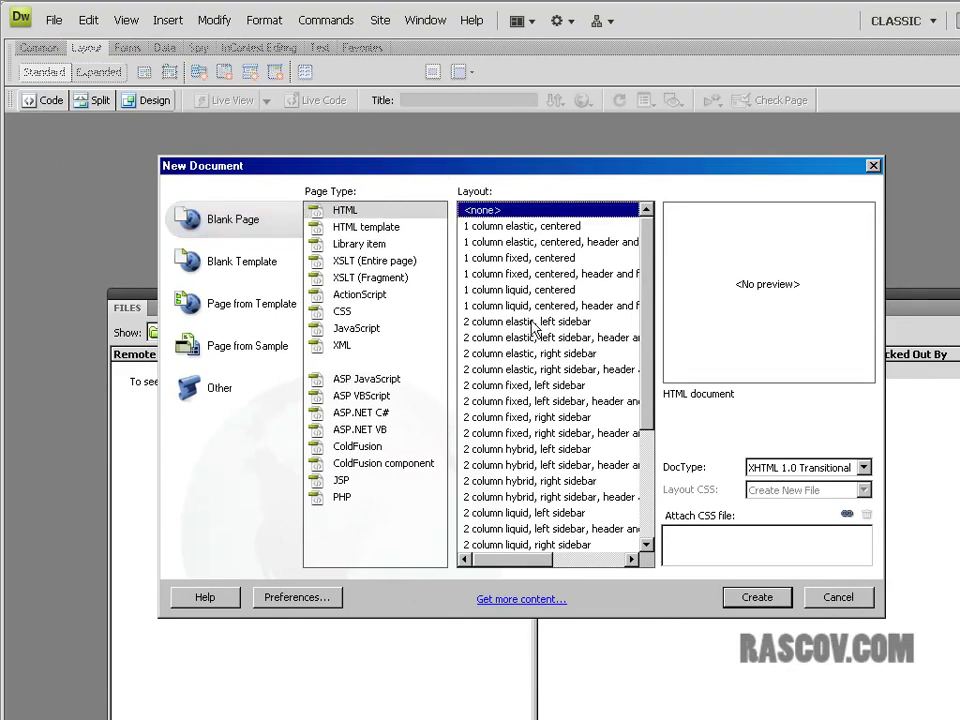
pyautogui.click(278, 218)
pyautogui.click(342, 213)
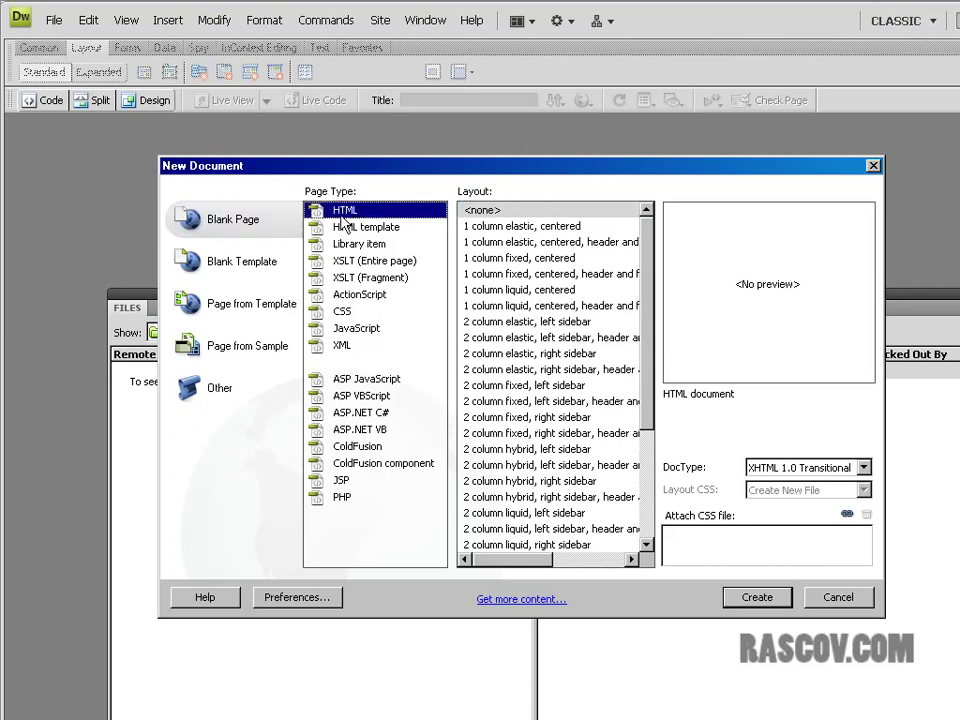
pyautogui.click(760, 598)
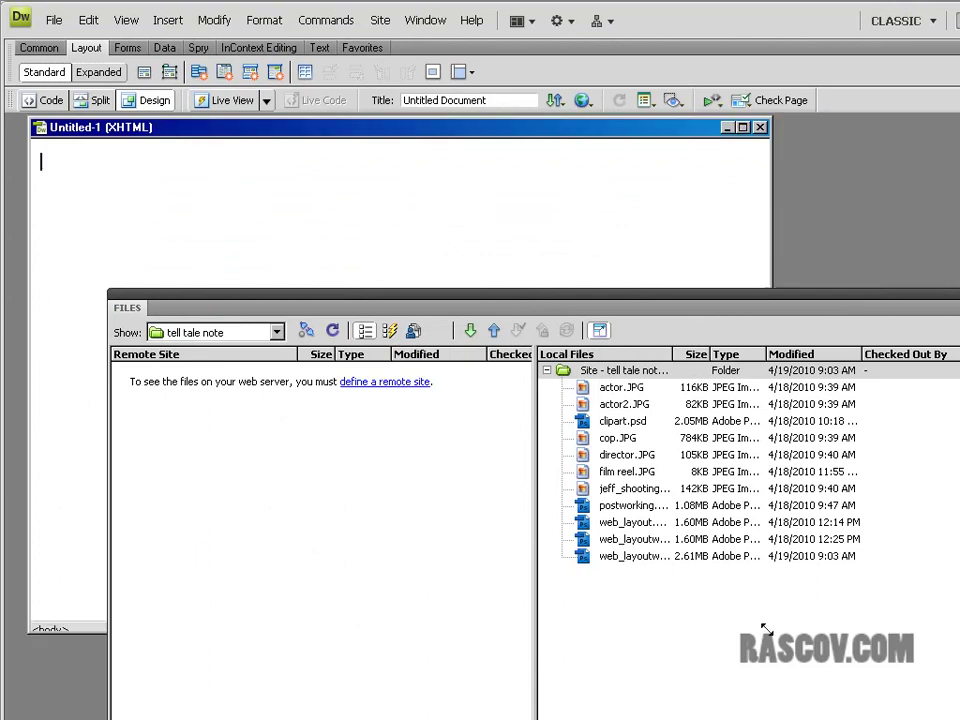
# Step: Push the Files panel to the right edge and widen the Untitled-1 document window
pyautogui.moveTo(389, 308); pyautogui.dragTo(800, 232)
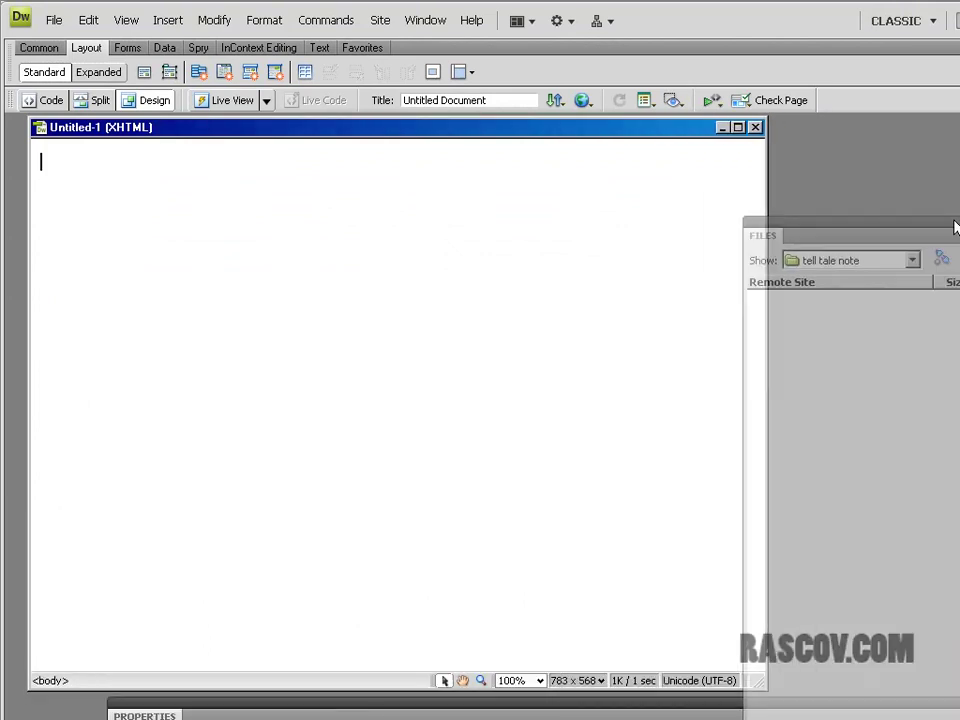
pyautogui.moveTo(212, 133); pyautogui.dragTo(208, 133)
pyautogui.moveTo(750, 682); pyautogui.dragTo(922, 695)
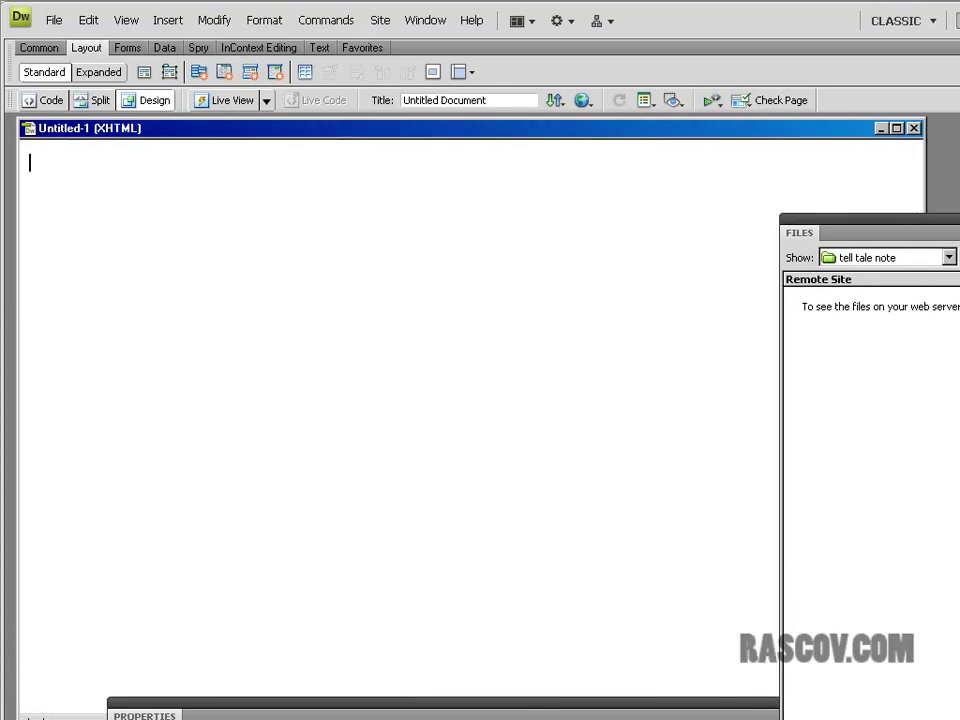
pyautogui.moveTo(838, 221); pyautogui.dragTo(958, 205)
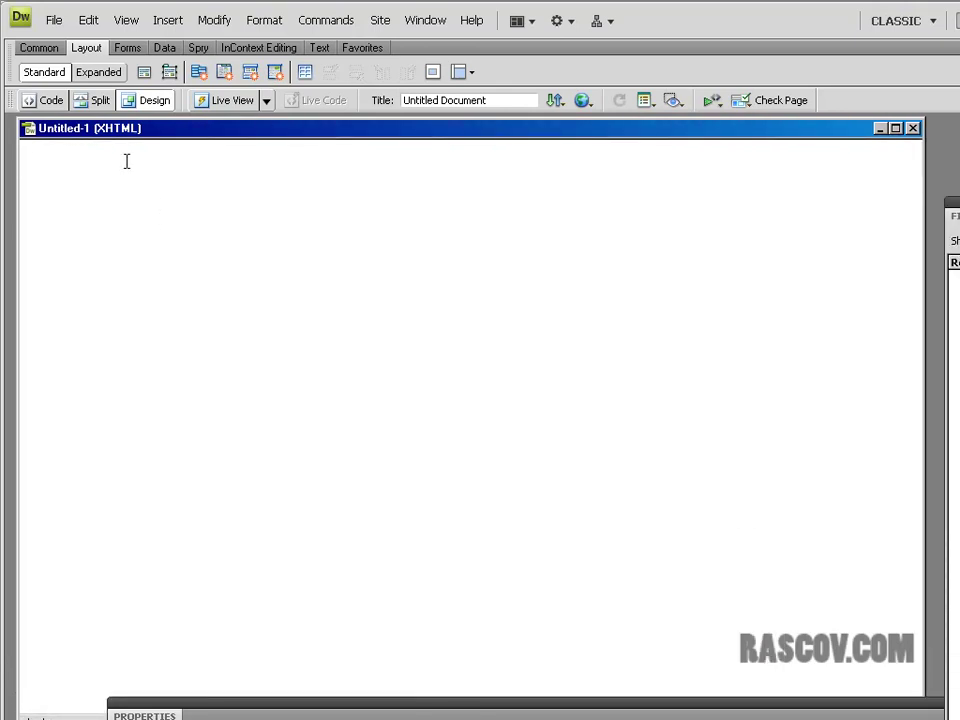
# Step: In Modify > Page Properties, choose backgroundex1.gif as the background image and accept the path note
pyautogui.click(215, 24)
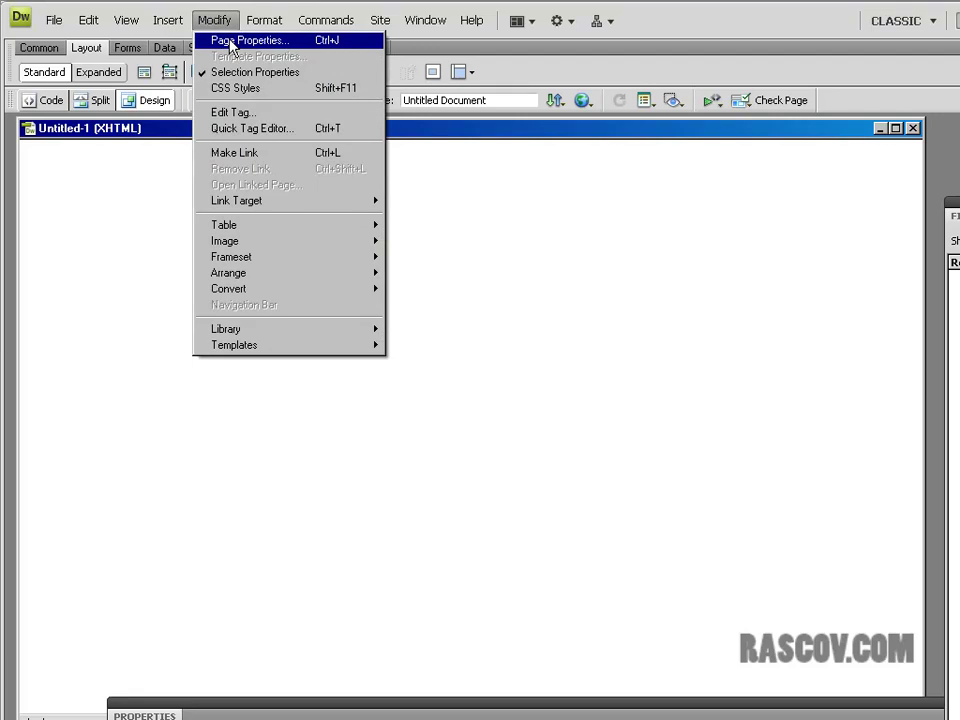
pyautogui.click(232, 42)
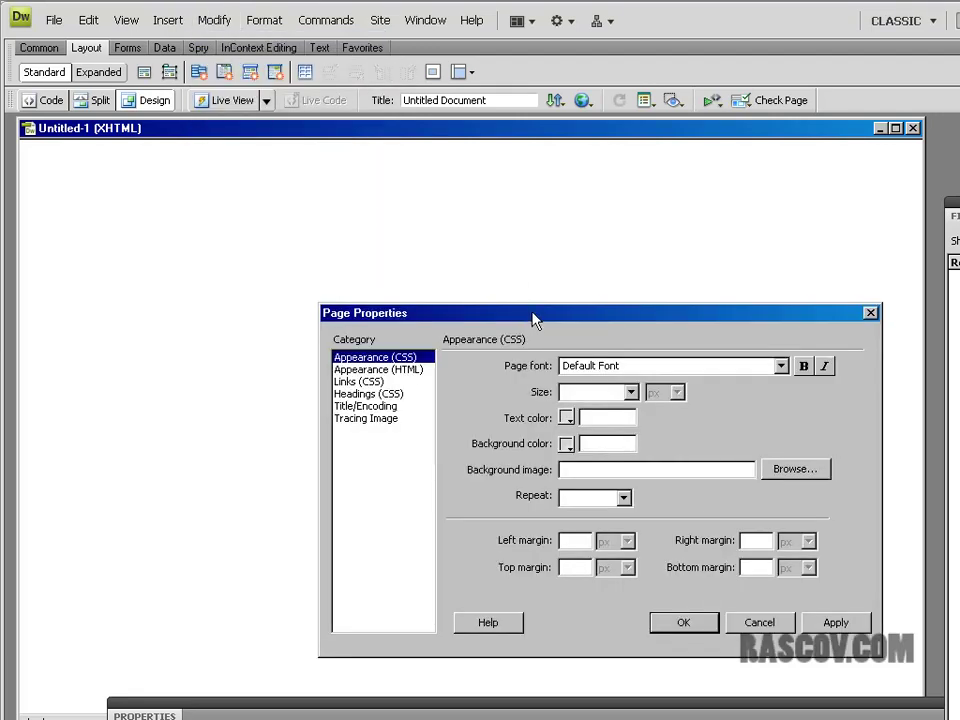
pyautogui.moveTo(533, 318); pyautogui.dragTo(474, 197)
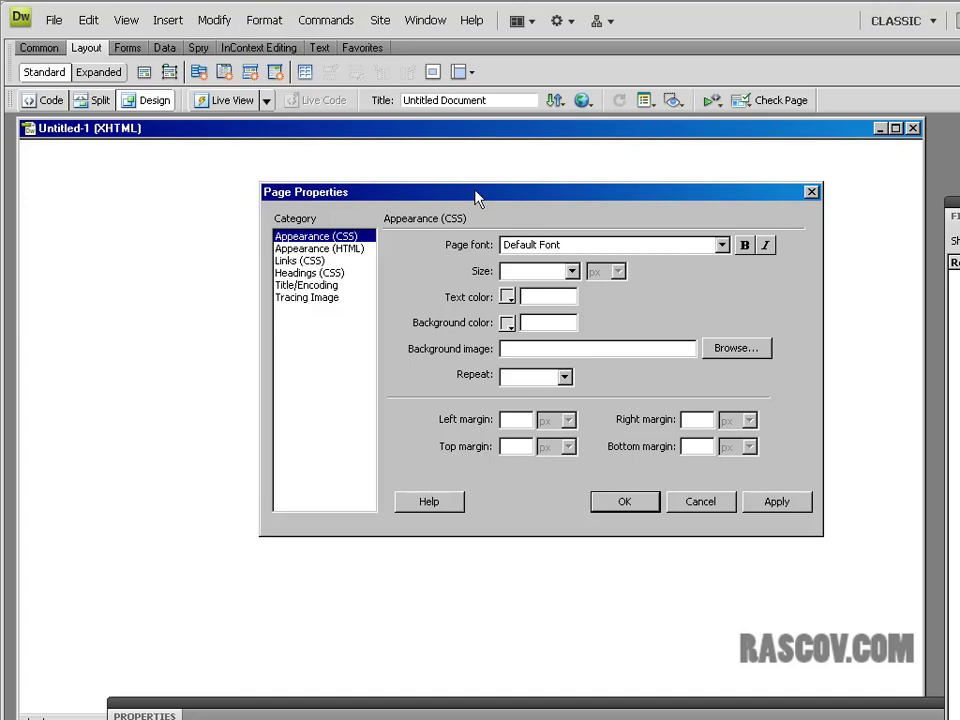
pyautogui.moveTo(477, 198); pyautogui.dragTo(449, 178)
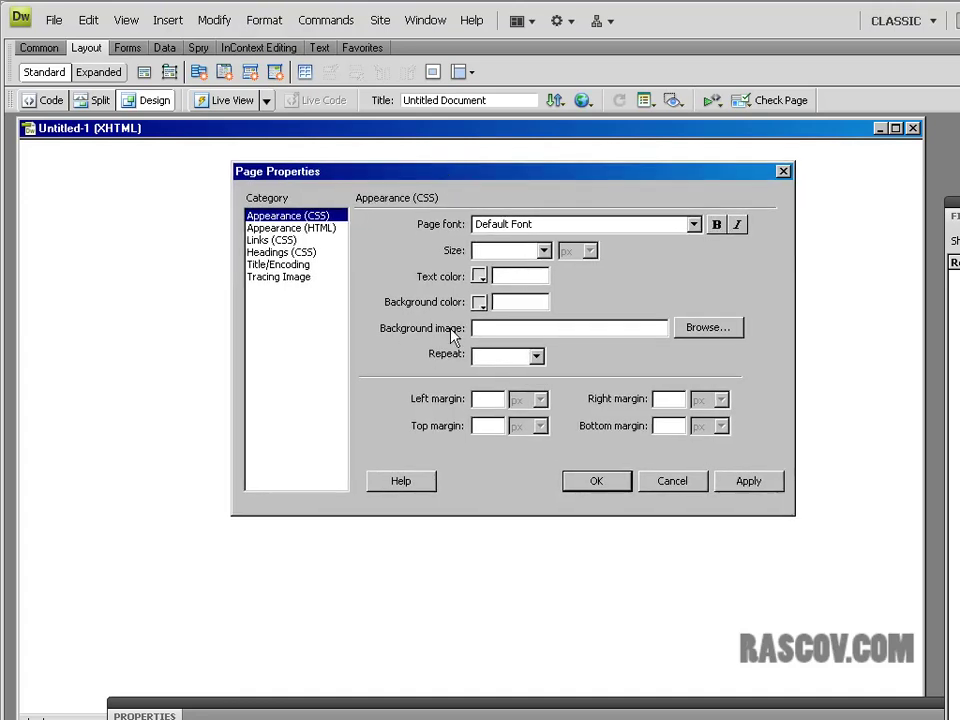
pyautogui.click(712, 330)
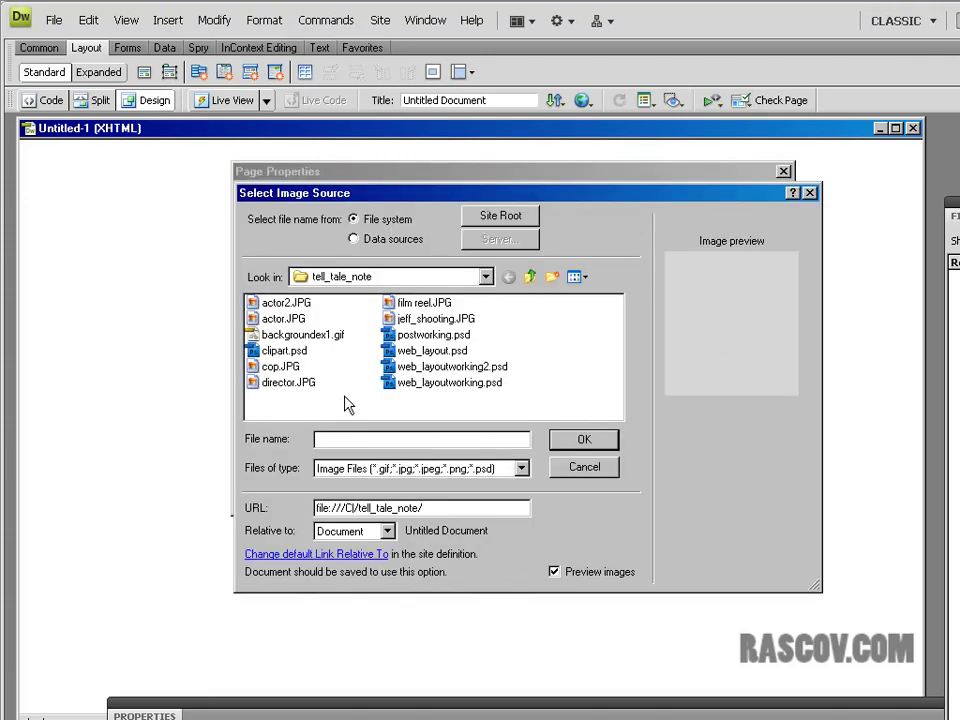
pyautogui.click(326, 338)
pyautogui.click(584, 439)
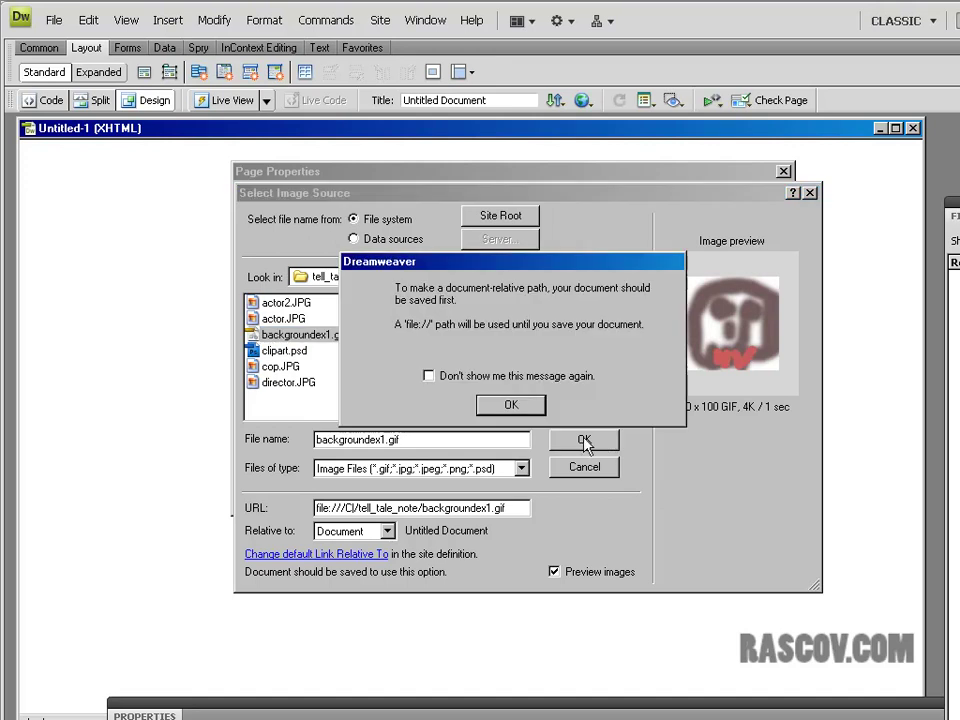
pyautogui.click(511, 405)
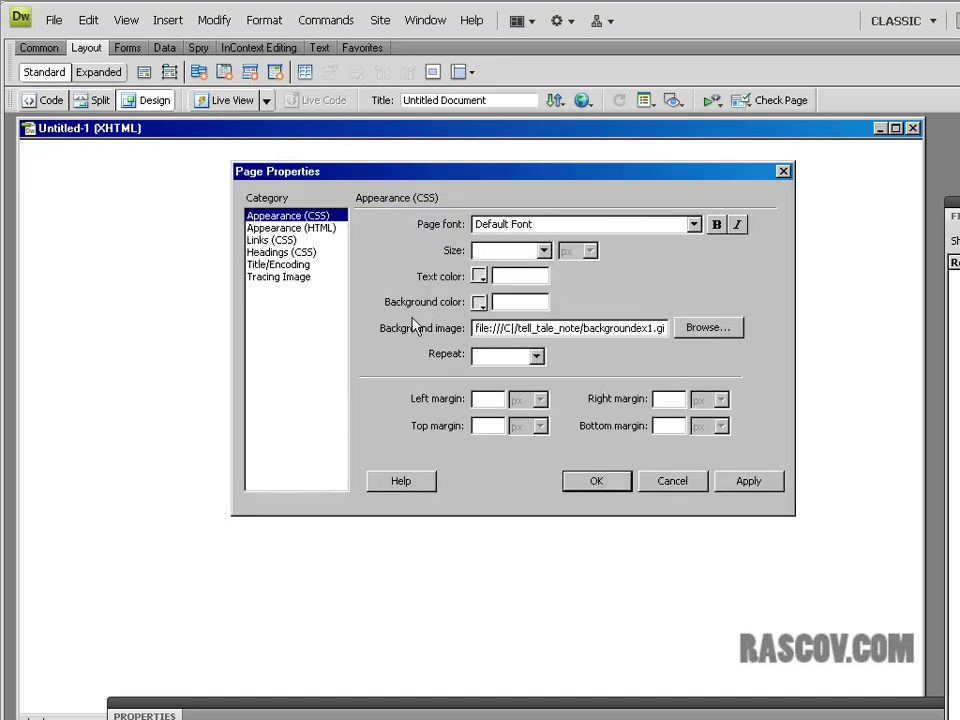
# Step: Discard the unapplied page settings and save the page as background1.html in tell_tale_note
pyautogui.click(690, 484)
pyautogui.click(54, 22)
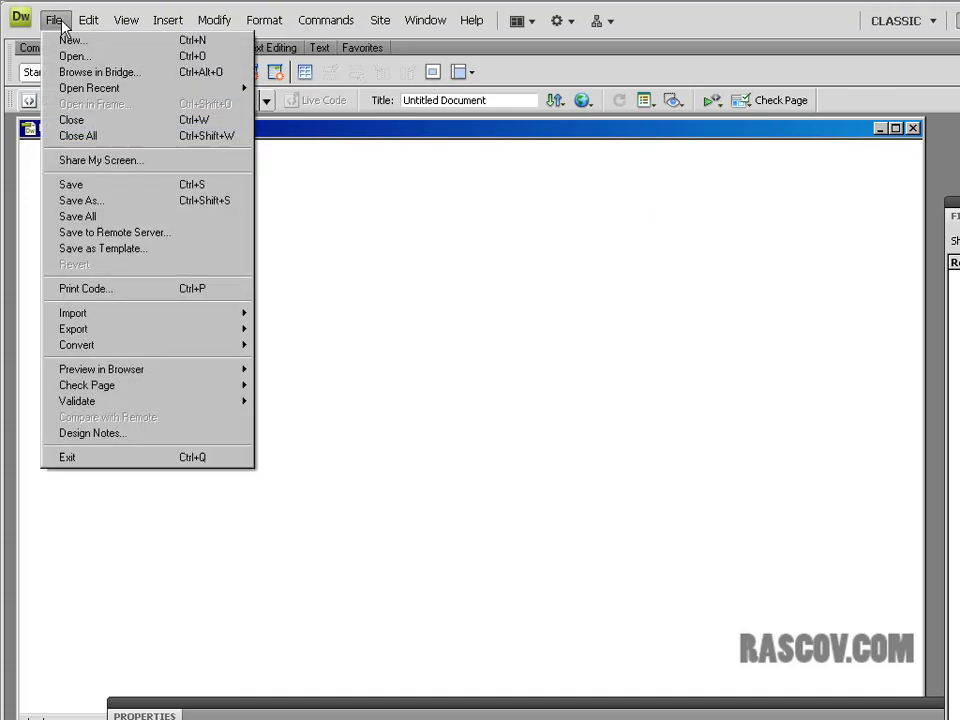
pyautogui.click(94, 202)
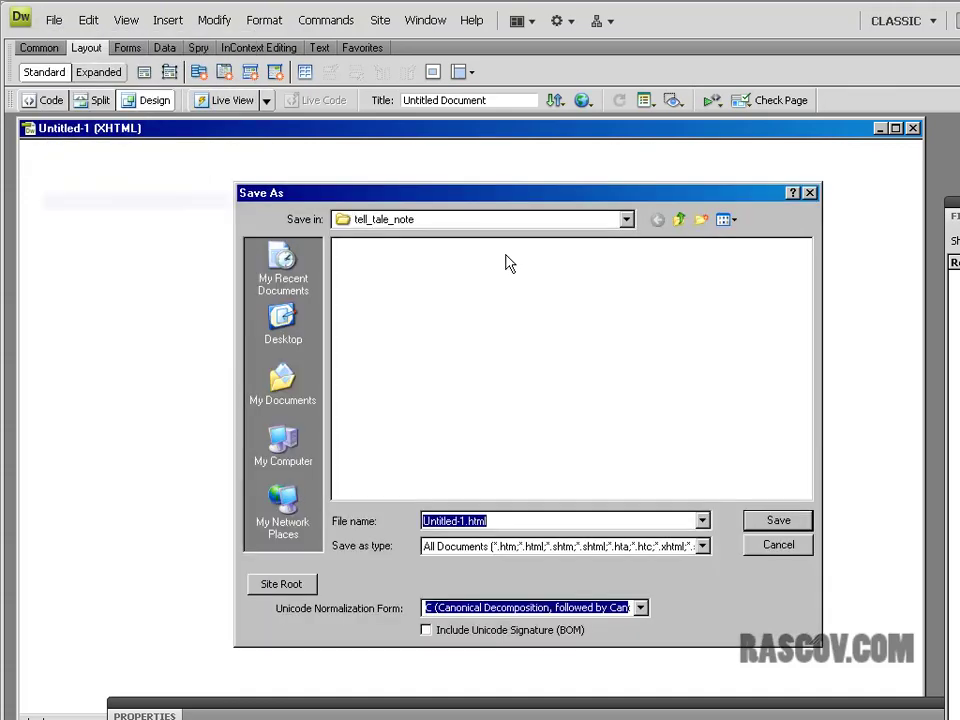
pyautogui.doubleClick(453, 521)
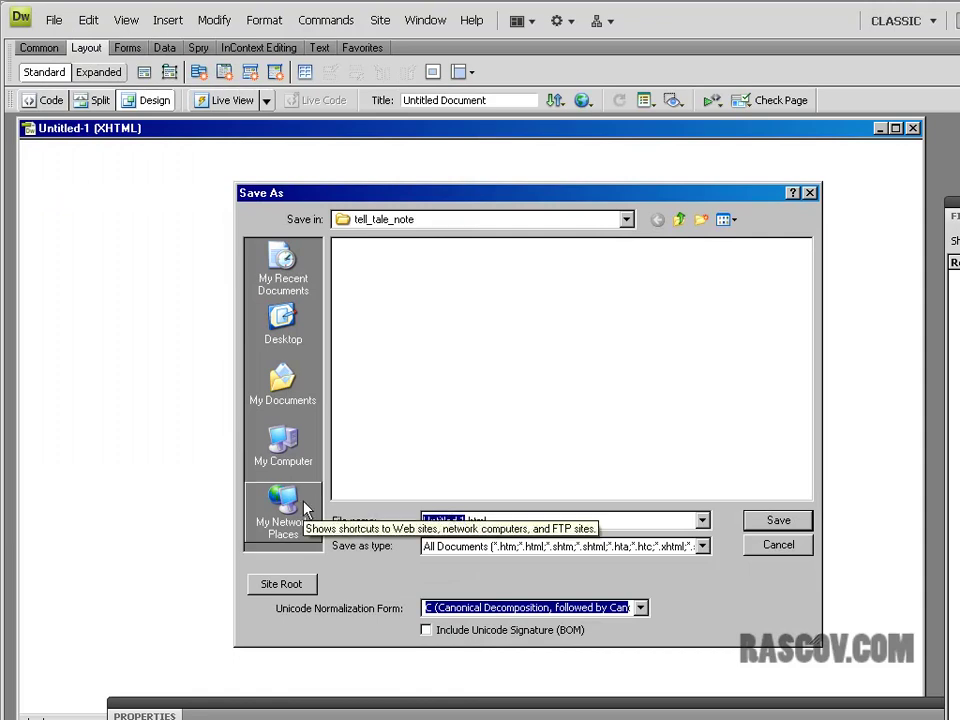
pyautogui.write('Ned')
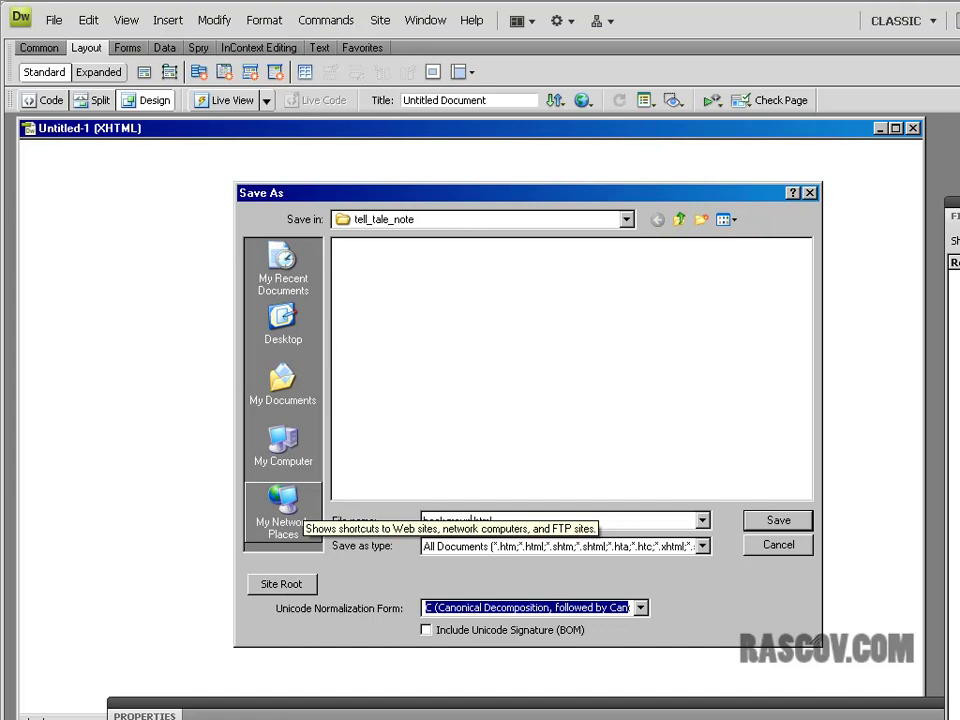
pyautogui.write('1')
pyautogui.press('Return')
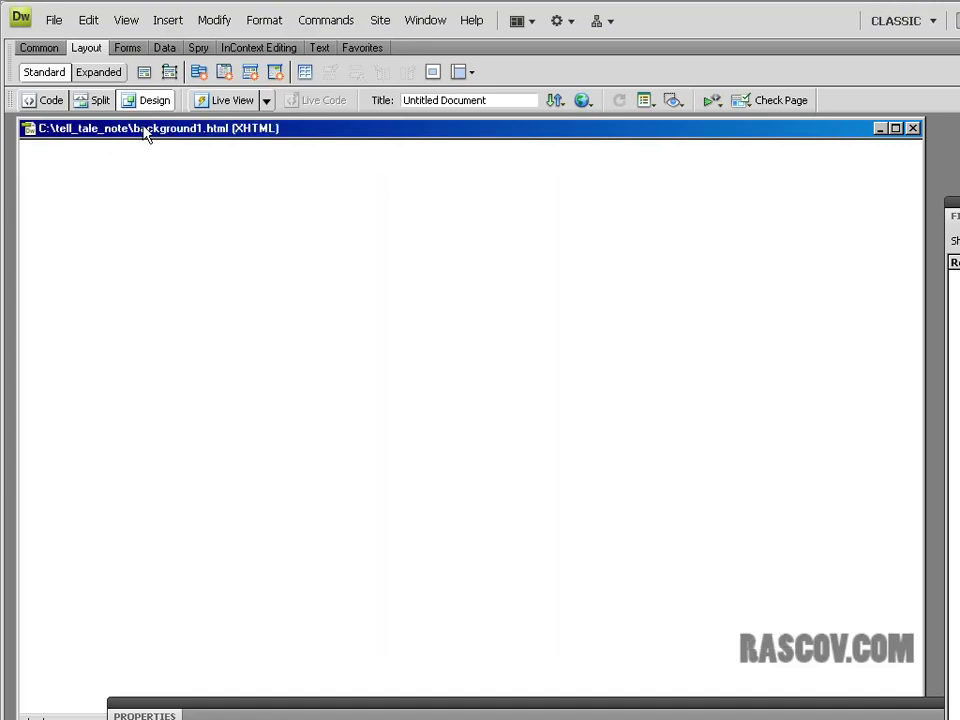
# Step: Pick backgroundex1.gif as the page's background image in Page Properties
pyautogui.click(214, 22)
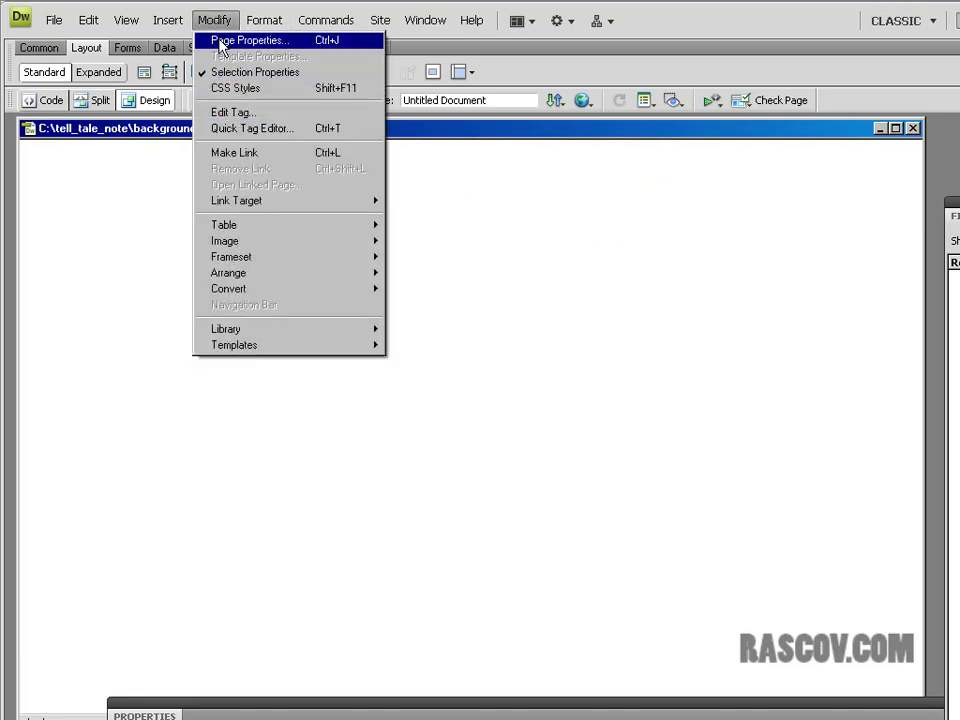
pyautogui.click(216, 40)
pyautogui.moveTo(585, 328); pyautogui.dragTo(566, 221)
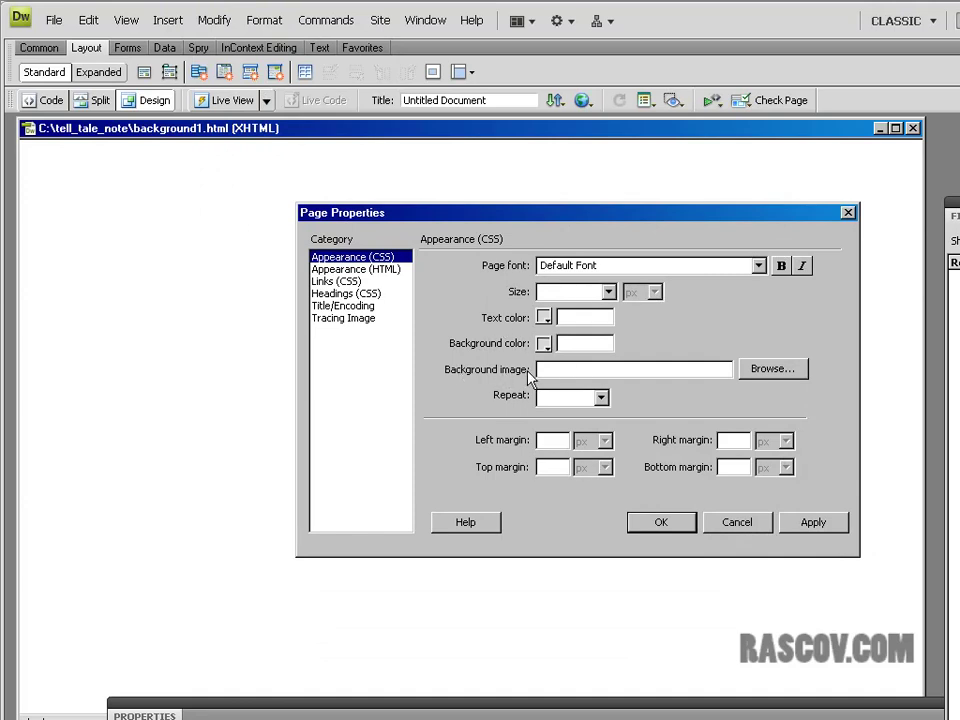
pyautogui.click(785, 370)
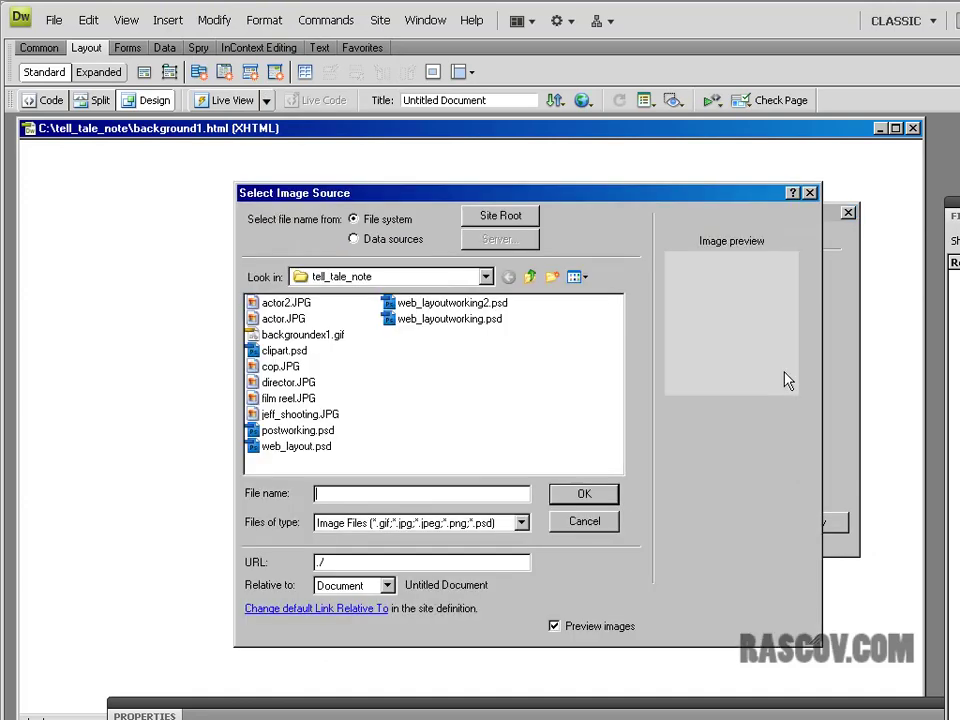
pyautogui.click(333, 336)
pyautogui.click(582, 497)
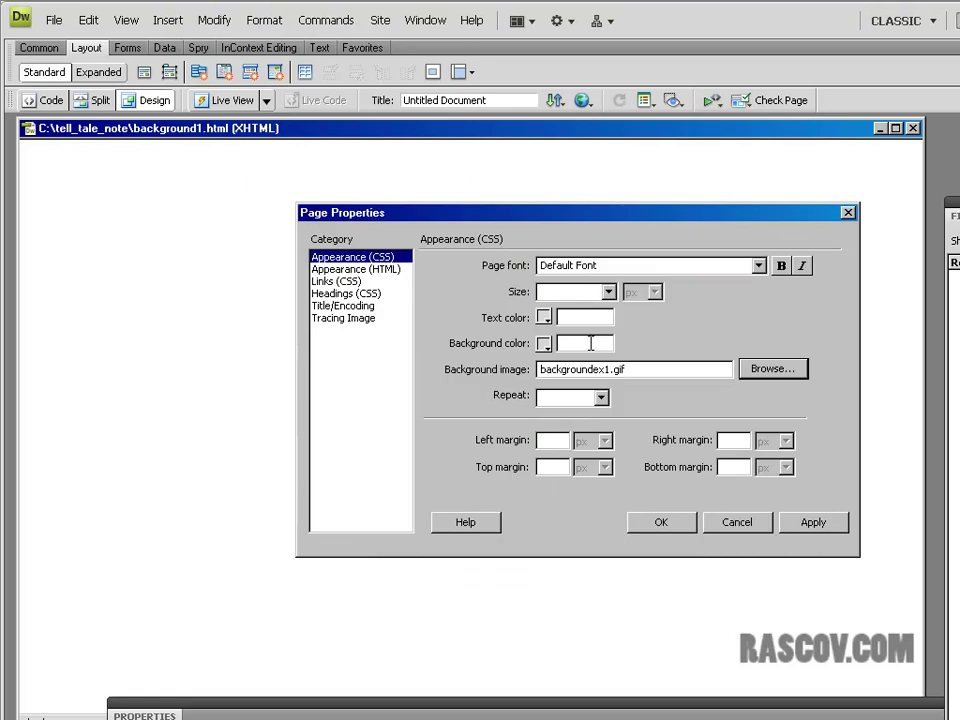
pyautogui.moveTo(596, 220); pyautogui.dragTo(547, 218)
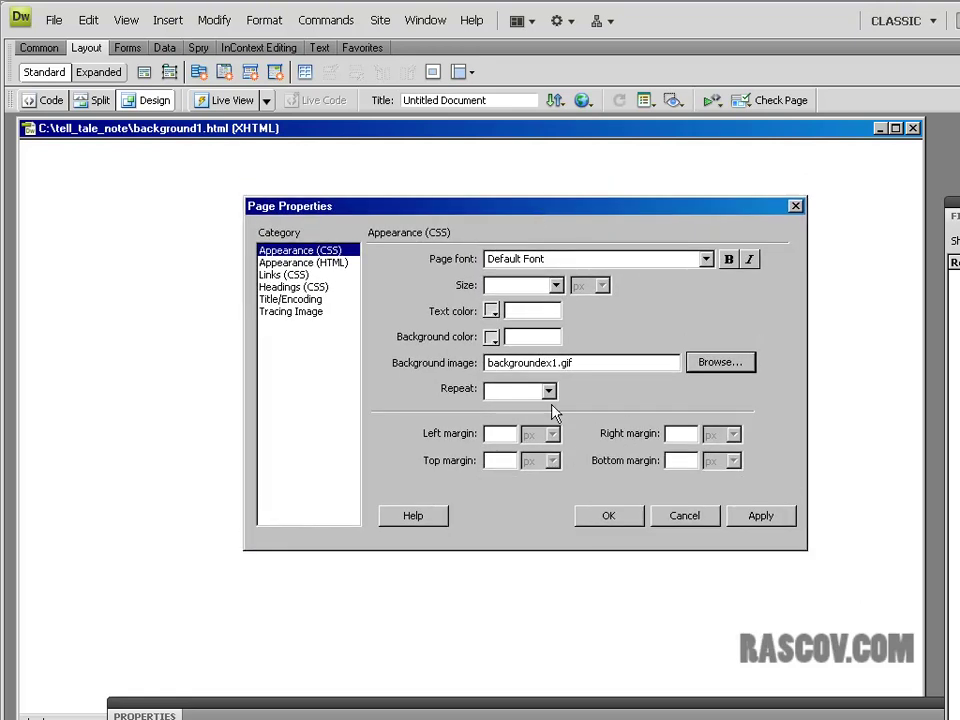
# Step: Apply backgroundex1.gif so the skull tile fills the whole page background
pyautogui.click(760, 518)
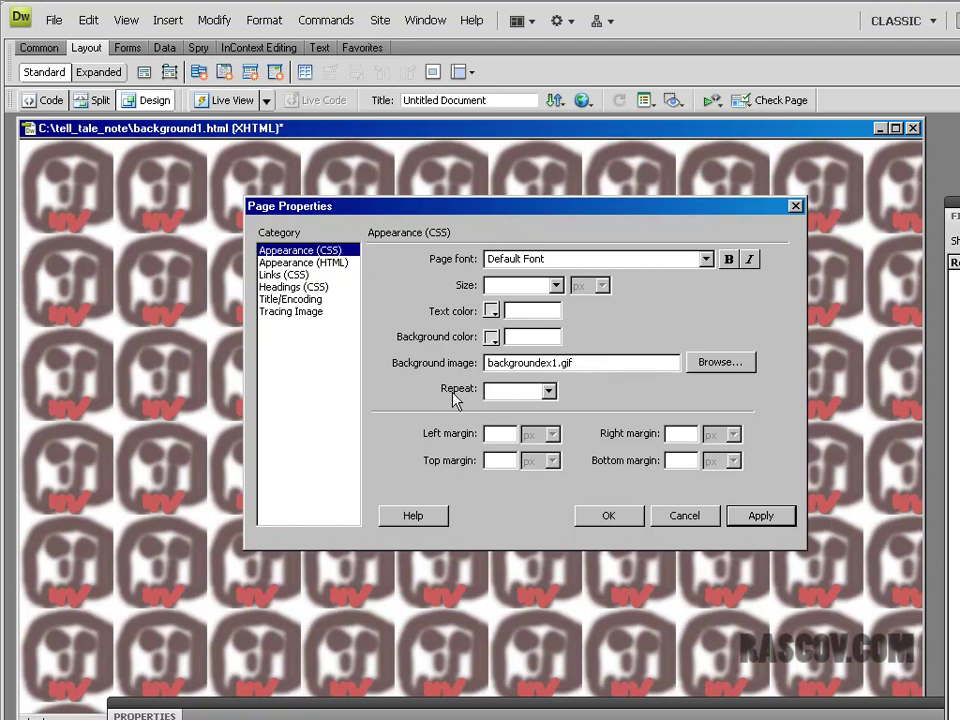
# Step: Preview the background with Repeat set to no-repeat, repeat and repeat-x in turn
pyautogui.click(549, 391)
pyautogui.click(509, 409)
pyautogui.click(766, 516)
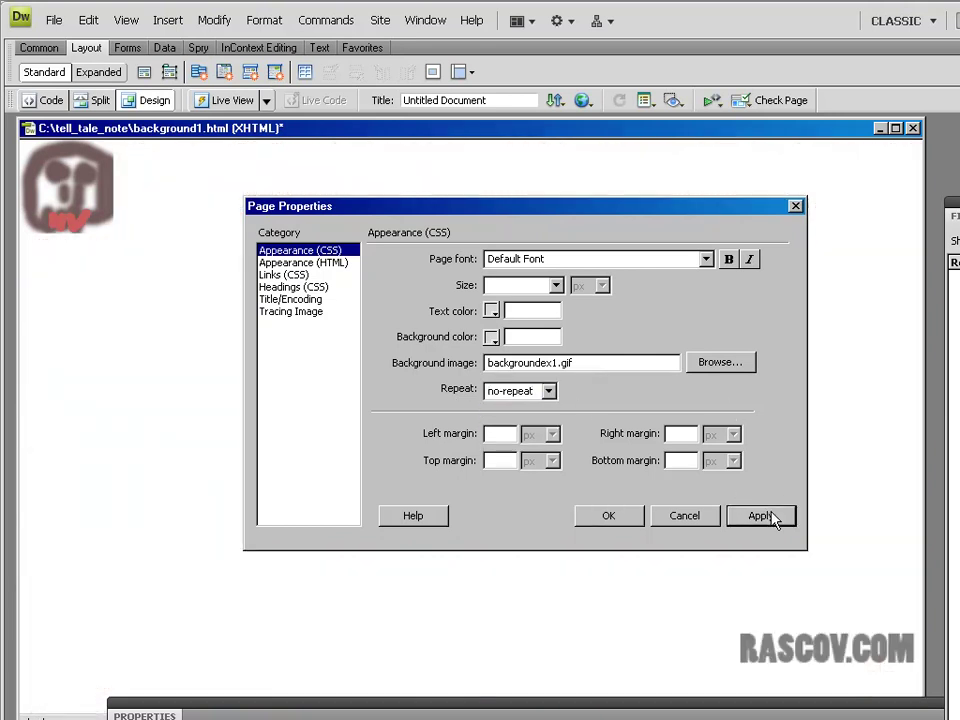
pyautogui.click(549, 391)
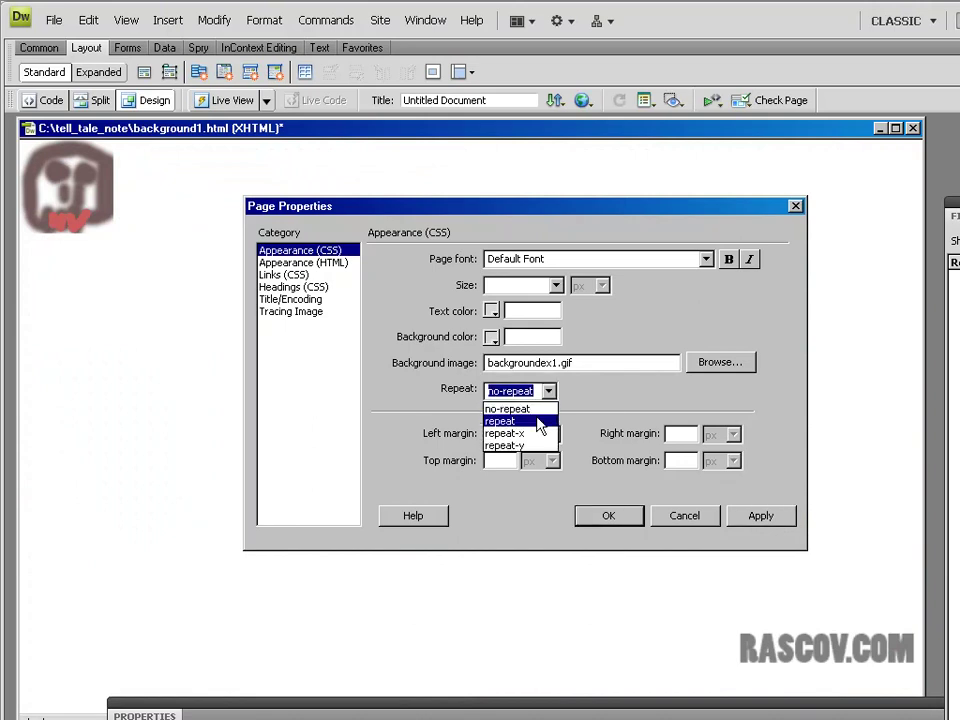
pyautogui.click(540, 422)
pyautogui.click(781, 522)
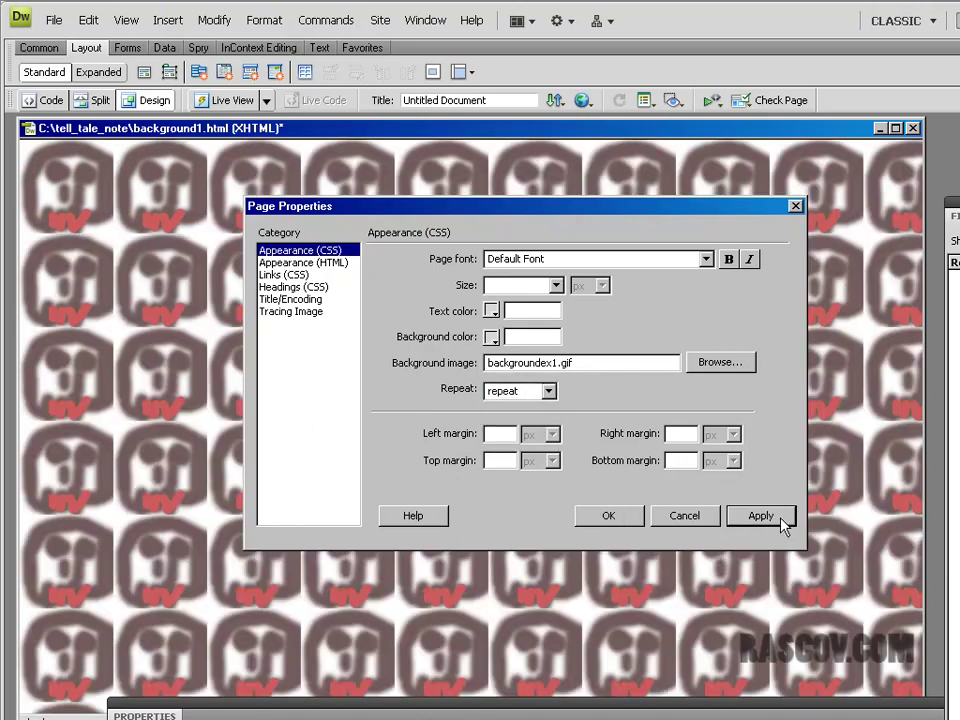
pyautogui.click(549, 391)
pyautogui.click(533, 436)
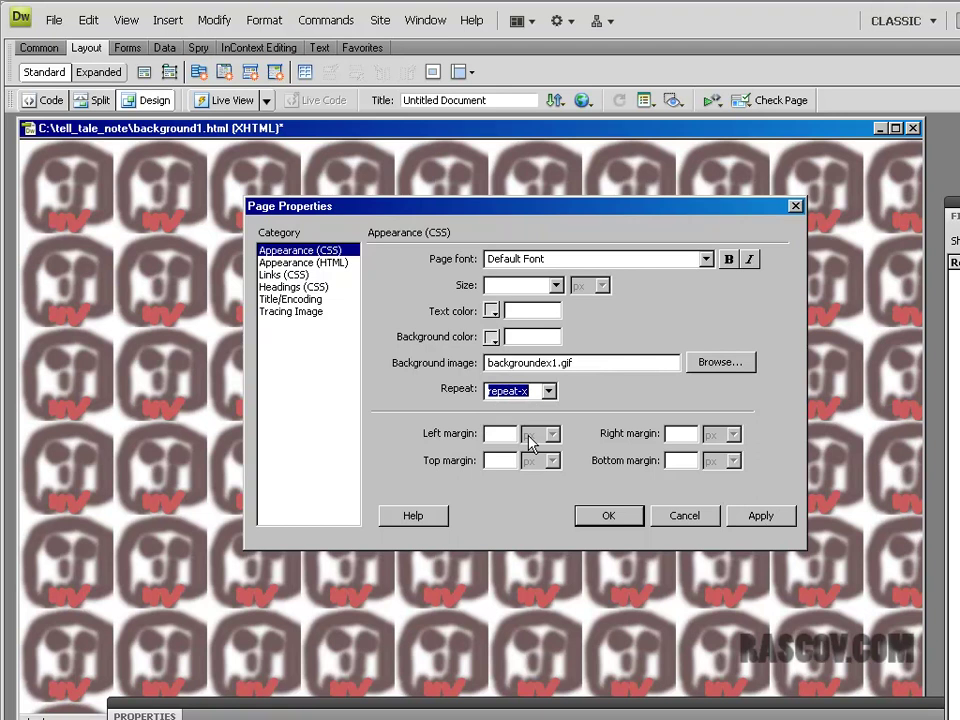
pyautogui.click(752, 518)
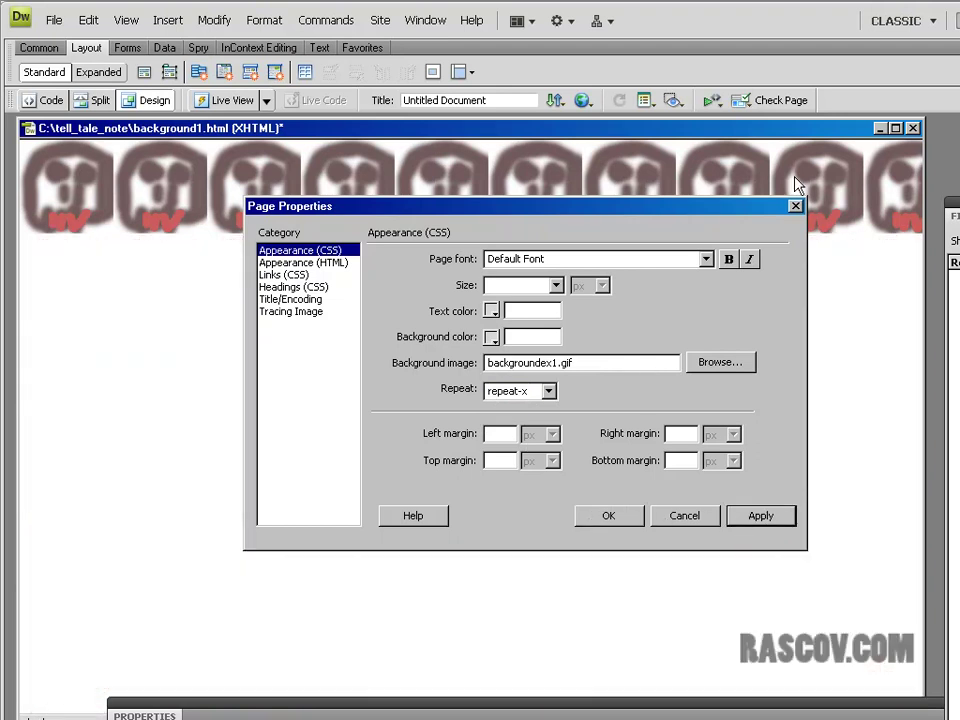
# Step: Apply repeat-y so the skull tiles only vertically, then close Page Properties
pyautogui.click(549, 391)
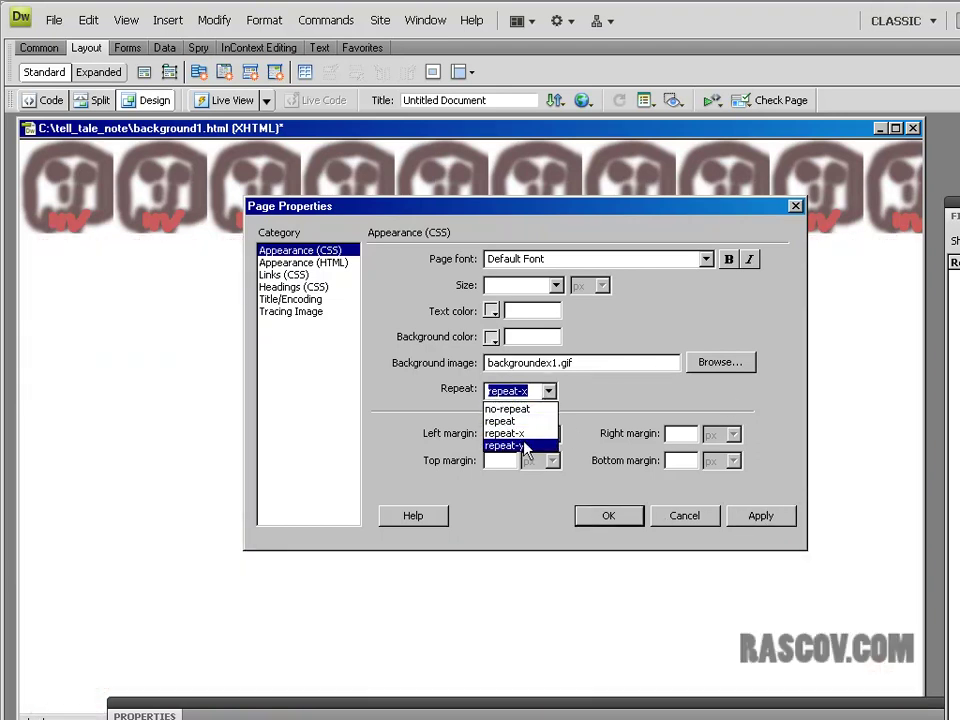
pyautogui.click(544, 445)
pyautogui.click(757, 518)
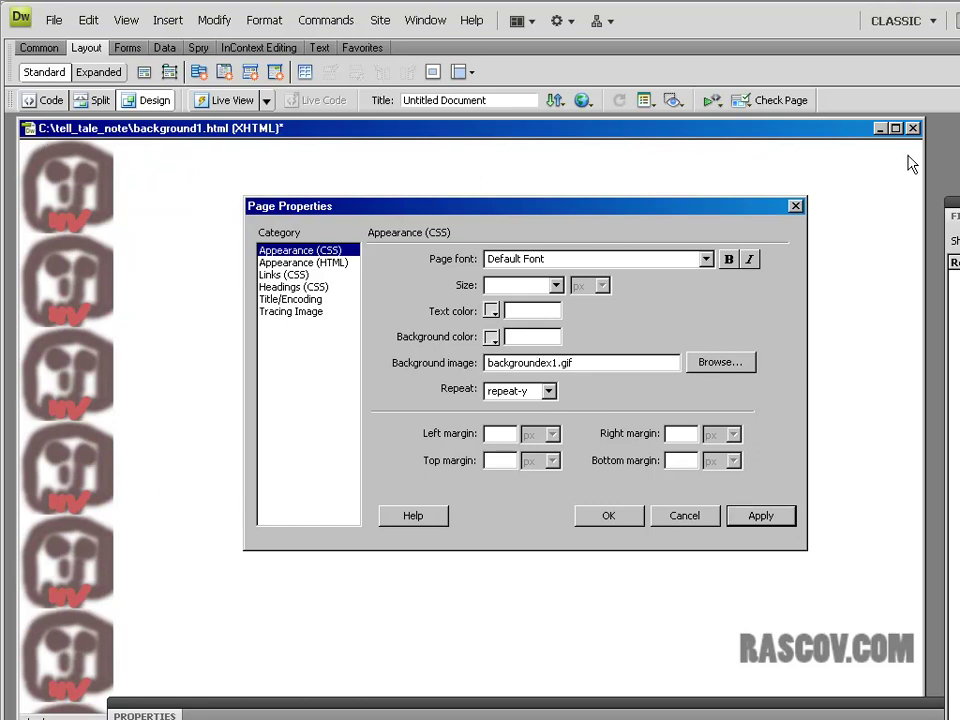
pyautogui.click(684, 516)
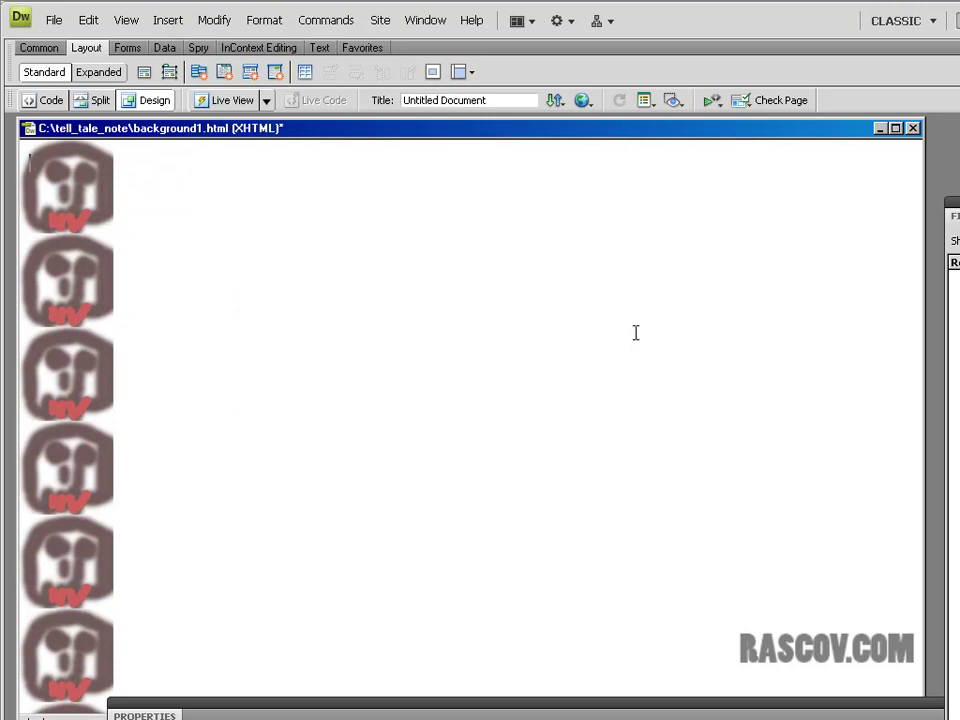